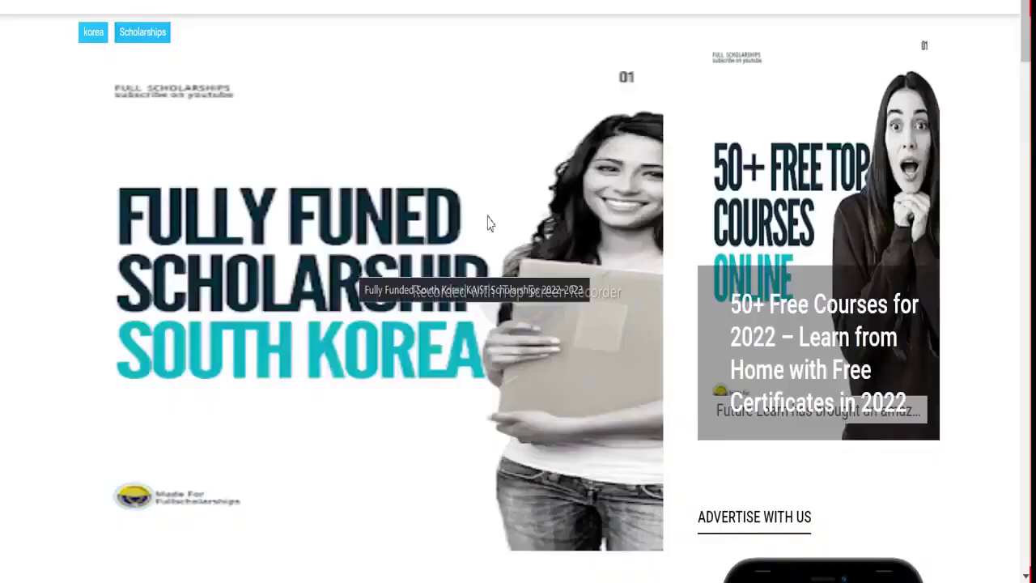
- Scroll through the opening of the KAIST South Korea scholarship article
{"action": "scroll", "coordinate": [523, 249], "scroll_direction": "down", "scroll_amount": 1}
{"action": "scroll", "coordinate": [522, 249], "scroll_direction": "down", "scroll_amount": 2}
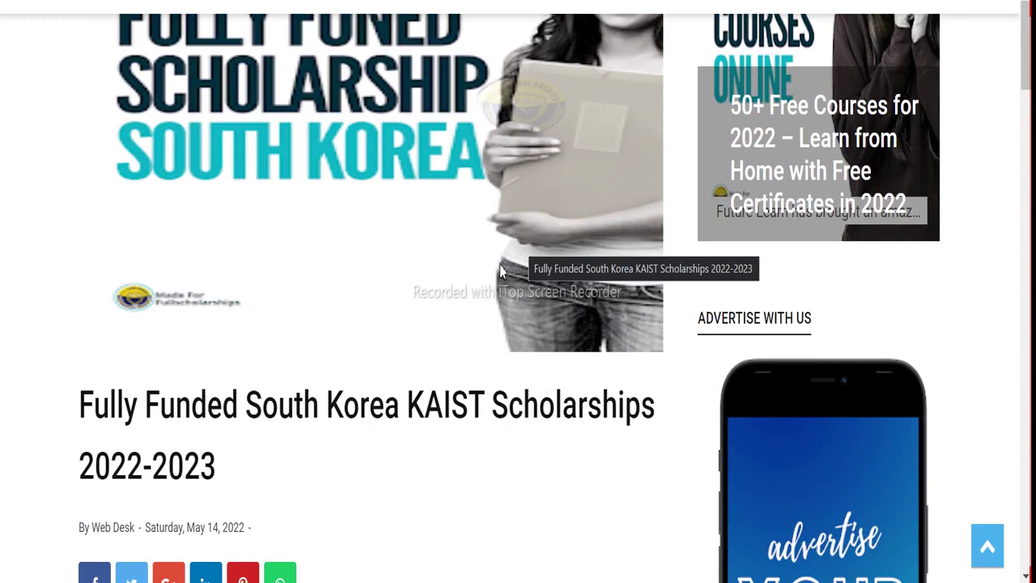
{"action": "scroll", "coordinate": [500, 267], "scroll_direction": "down", "scroll_amount": 1}
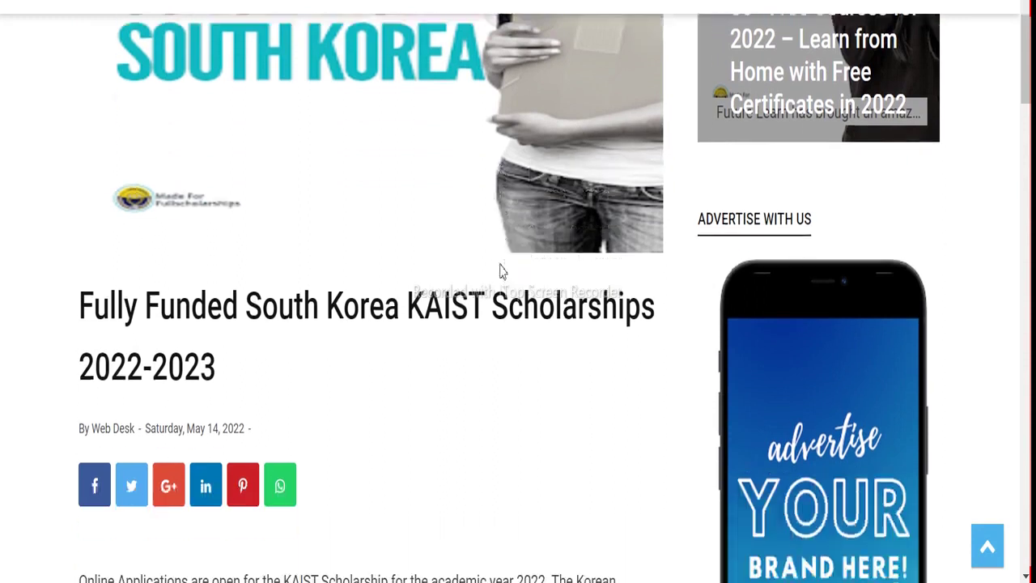
{"action": "scroll", "coordinate": [499, 268], "scroll_direction": "down", "scroll_amount": 2}
{"action": "scroll", "coordinate": [500, 268], "scroll_direction": "down", "scroll_amount": 3}
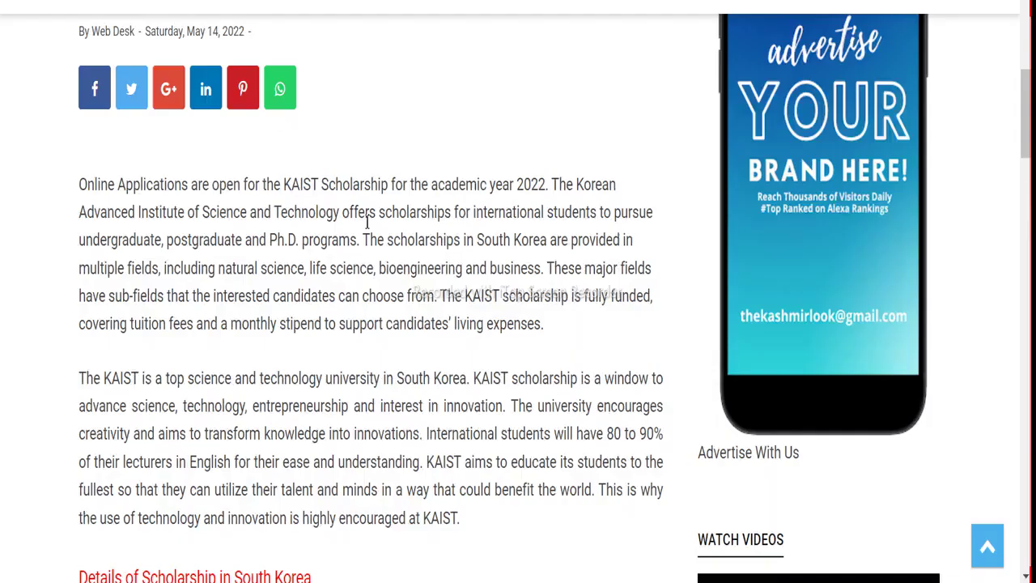
- Scroll back to the top of the KAIST 2022-2023 scholarship article
{"action": "scroll", "coordinate": [394, 283], "scroll_direction": "up", "scroll_amount": 3}
{"action": "scroll", "coordinate": [393, 283], "scroll_direction": "up", "scroll_amount": 3}
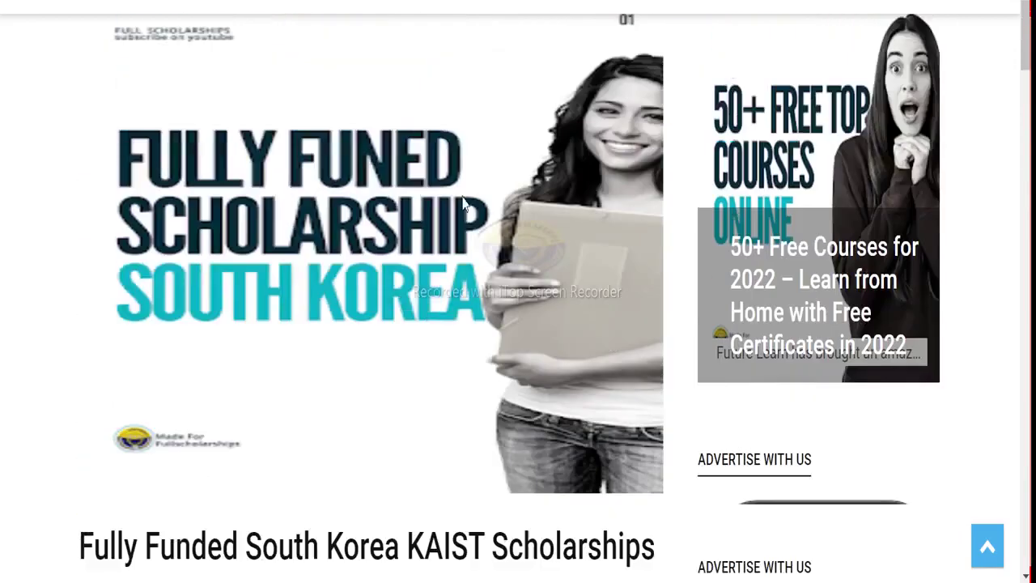
{"action": "scroll", "coordinate": [394, 282], "scroll_direction": "up", "scroll_amount": 3}
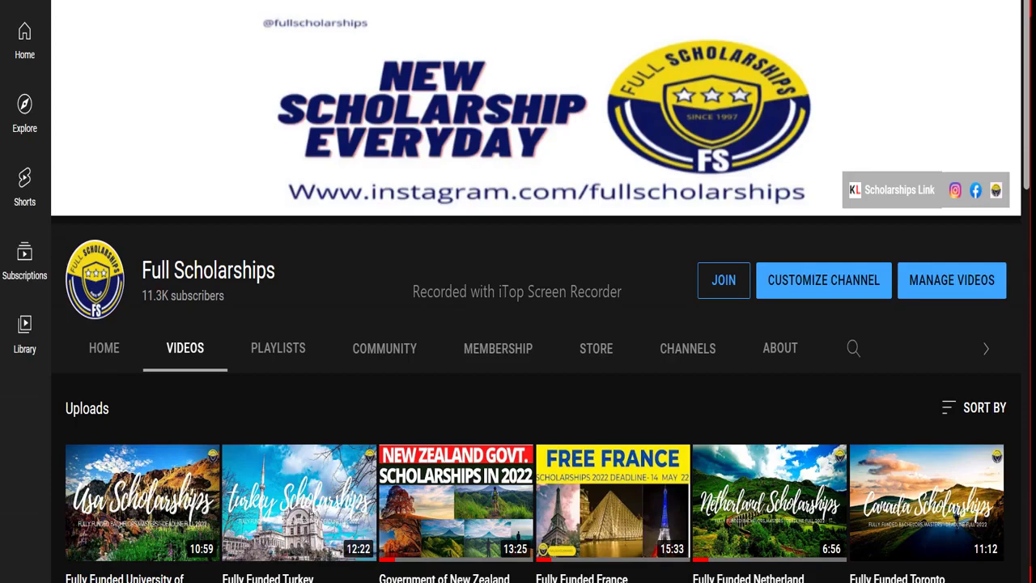
{"action": "mouse_move", "coordinate": [567, 150]}
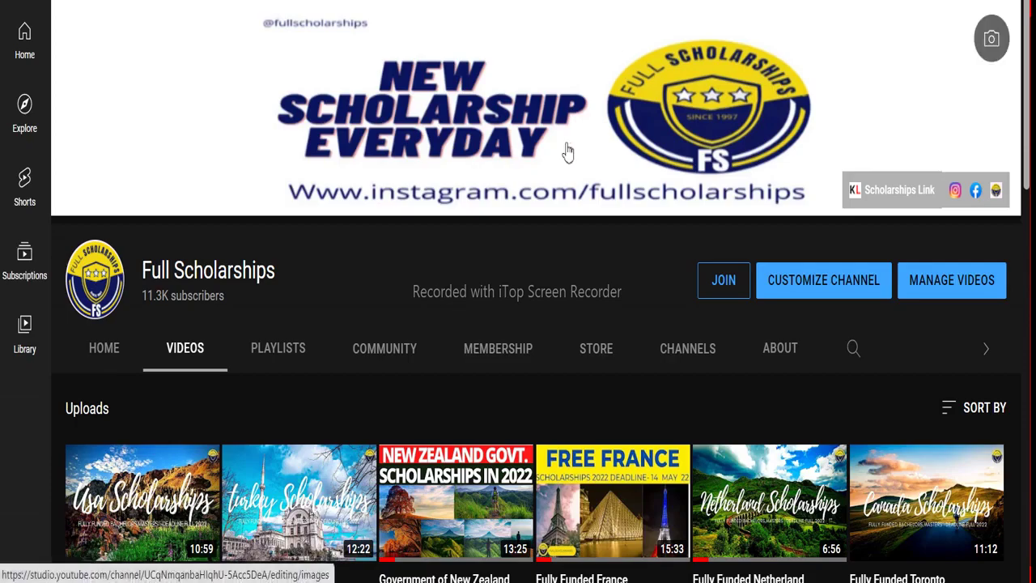
{"action": "scroll", "coordinate": [548, 188], "scroll_direction": "down", "scroll_amount": 2}
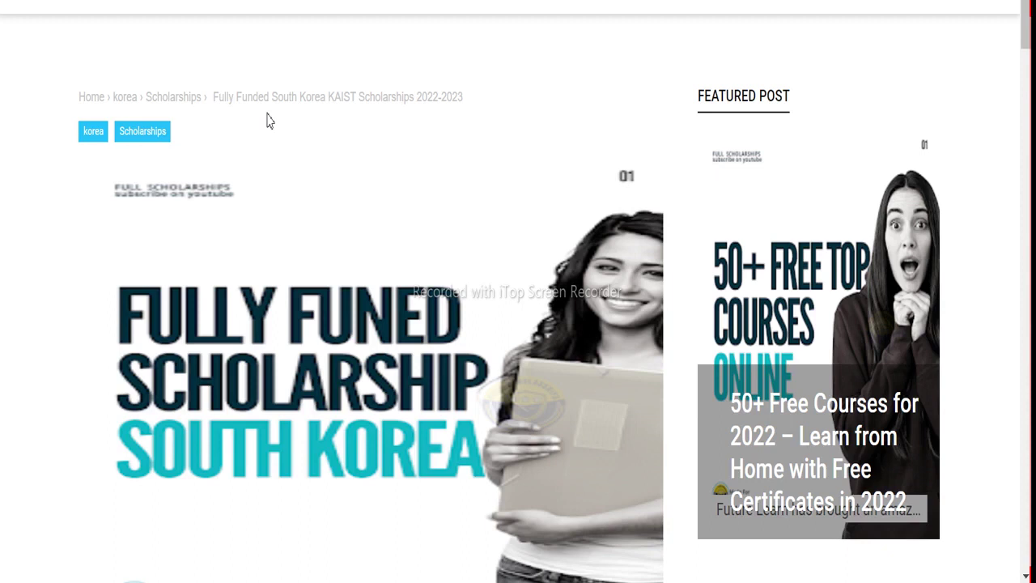
- Read the article down to Application Process, then open KAIST's official scholarships page
{"action": "scroll", "coordinate": [270, 122], "scroll_direction": "down", "scroll_amount": 3}
{"action": "scroll", "coordinate": [272, 127], "scroll_direction": "down", "scroll_amount": 2}
{"action": "scroll", "coordinate": [272, 127], "scroll_direction": "down", "scroll_amount": 2}
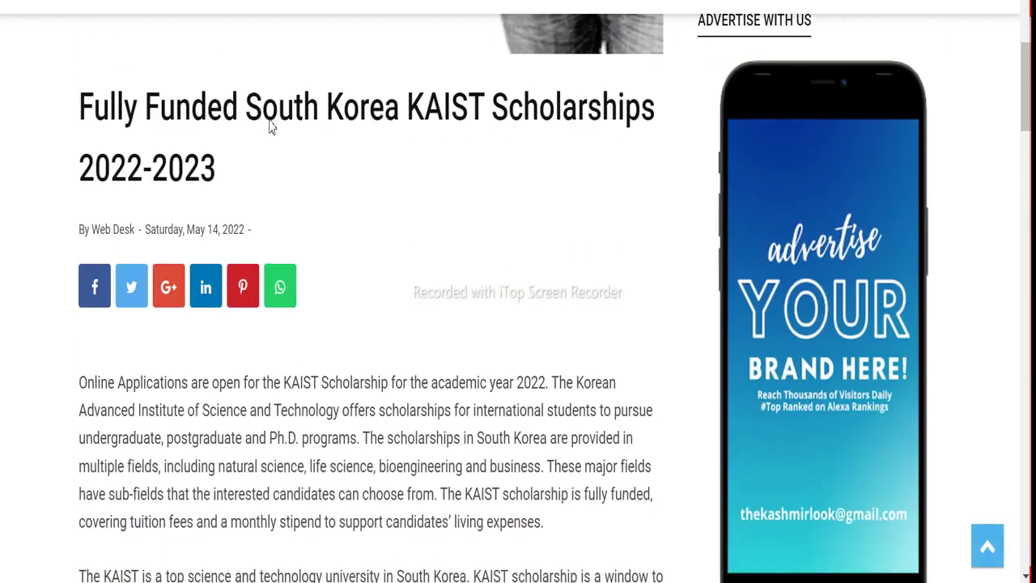
{"action": "scroll", "coordinate": [271, 122], "scroll_direction": "down", "scroll_amount": 2}
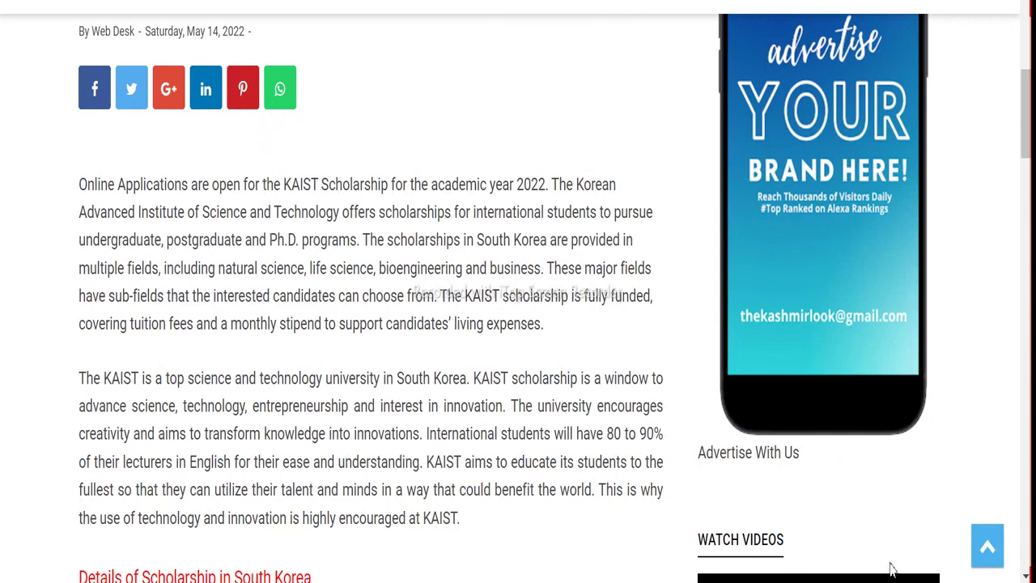
{"action": "scroll", "coordinate": [368, 352], "scroll_direction": "down", "scroll_amount": 1}
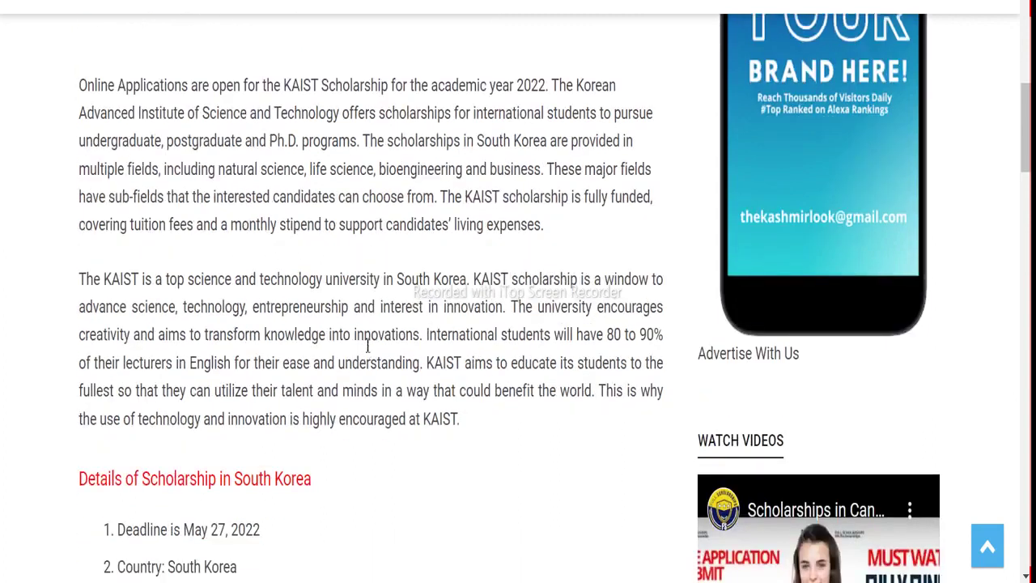
{"action": "scroll", "coordinate": [367, 346], "scroll_direction": "down", "scroll_amount": 2}
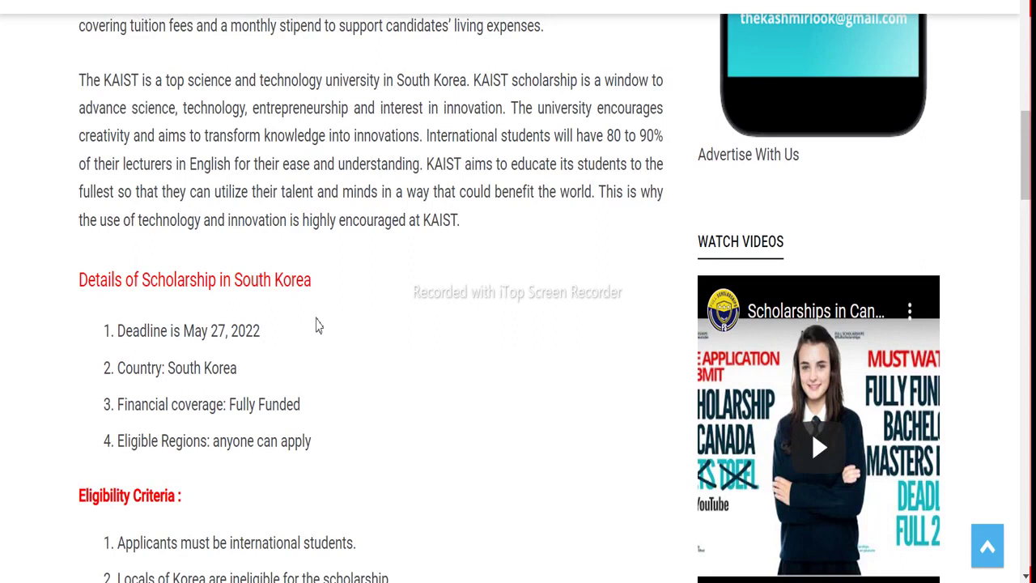
{"action": "scroll", "coordinate": [317, 325], "scroll_direction": "down", "scroll_amount": 1}
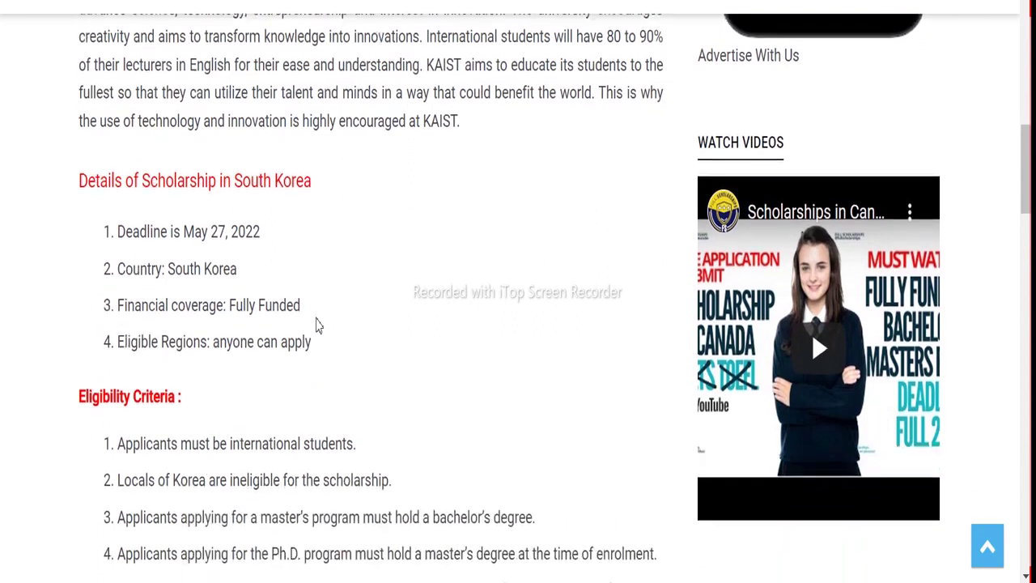
{"action": "scroll", "coordinate": [317, 324], "scroll_direction": "down", "scroll_amount": 2}
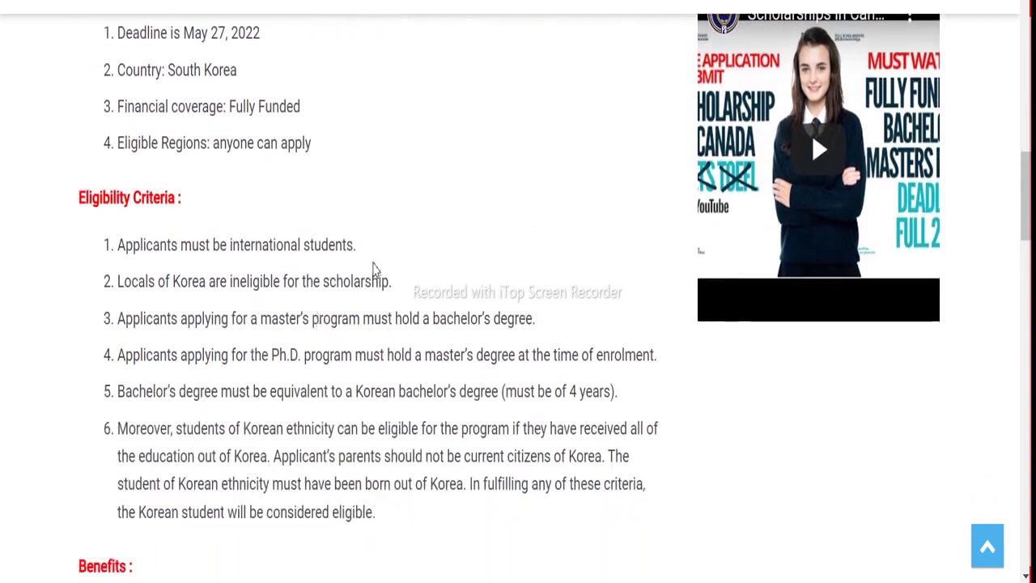
{"action": "scroll", "coordinate": [375, 272], "scroll_direction": "down", "scroll_amount": 2}
{"action": "scroll", "coordinate": [376, 272], "scroll_direction": "down", "scroll_amount": 3}
{"action": "scroll", "coordinate": [376, 272], "scroll_direction": "down", "scroll_amount": 1}
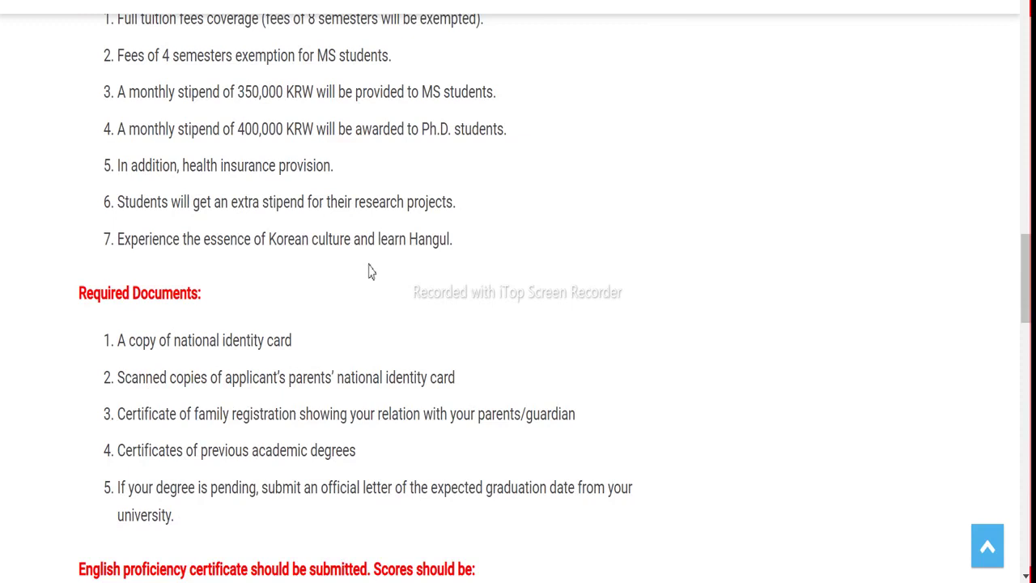
{"action": "scroll", "coordinate": [351, 267], "scroll_direction": "down", "scroll_amount": 1}
{"action": "scroll", "coordinate": [351, 267], "scroll_direction": "down", "scroll_amount": 1}
{"action": "scroll", "coordinate": [351, 267], "scroll_direction": "down", "scroll_amount": 1}
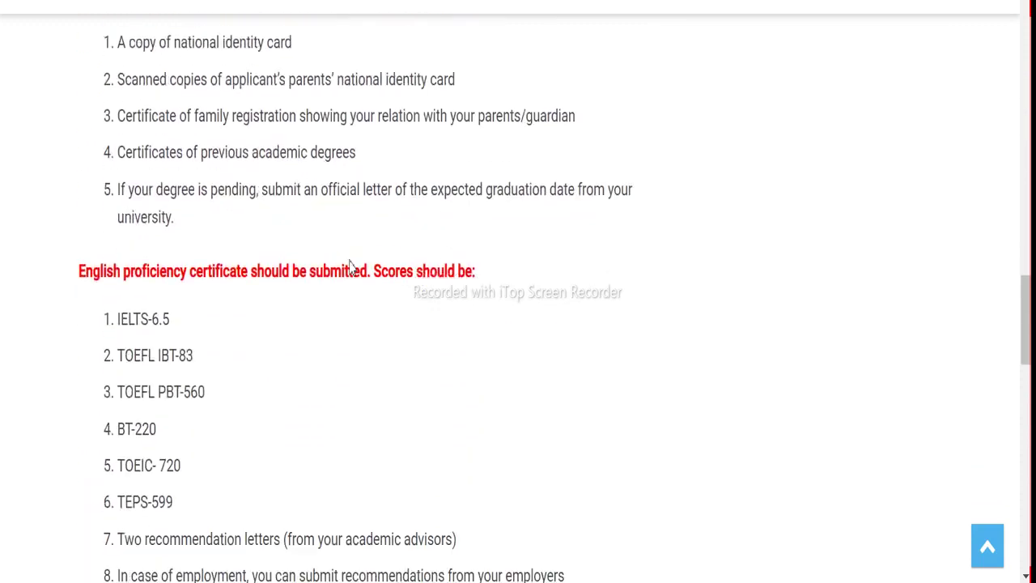
{"action": "scroll", "coordinate": [352, 267], "scroll_direction": "down", "scroll_amount": 2}
{"action": "scroll", "coordinate": [352, 267], "scroll_direction": "down", "scroll_amount": 2}
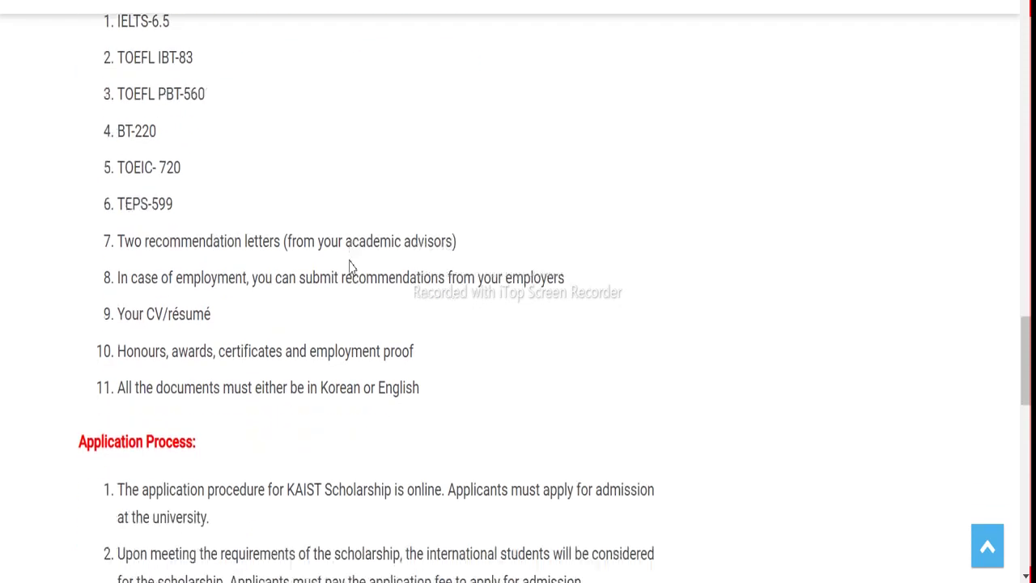
{"action": "scroll", "coordinate": [351, 261], "scroll_direction": "down", "scroll_amount": 2}
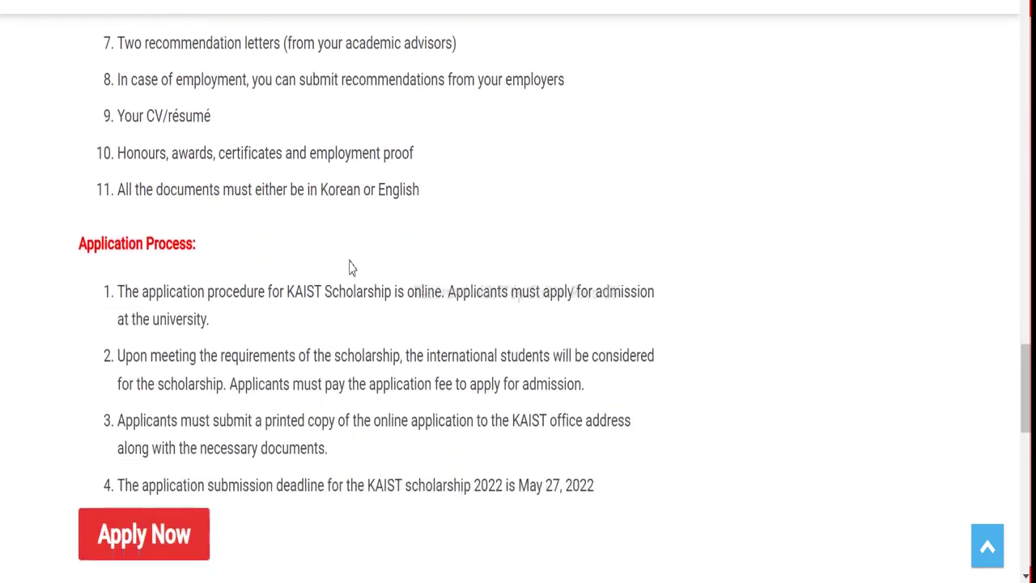
{"action": "scroll", "coordinate": [319, 316], "scroll_direction": "down", "scroll_amount": 2}
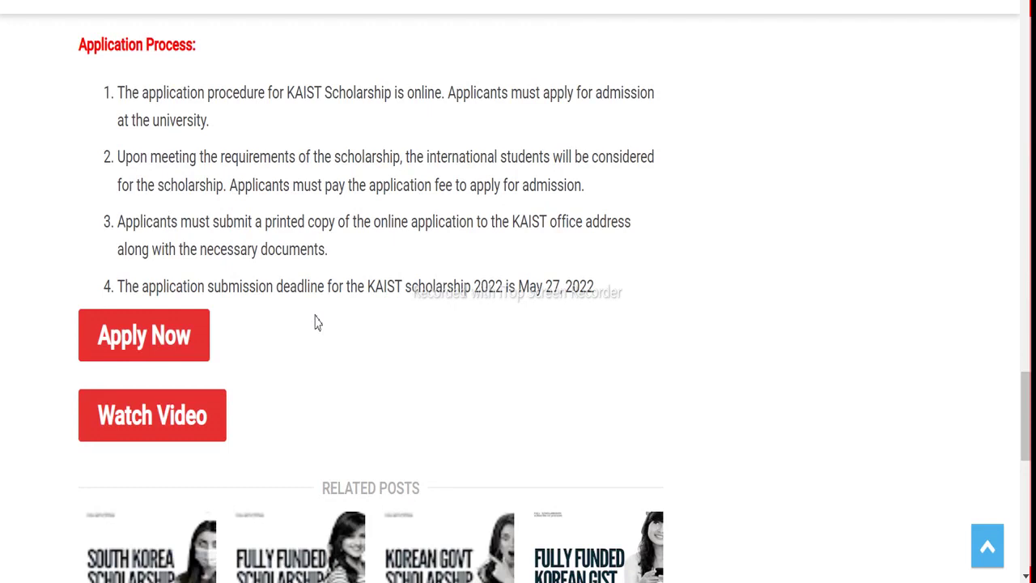
{"action": "left_click", "coordinate": [116, 345]}
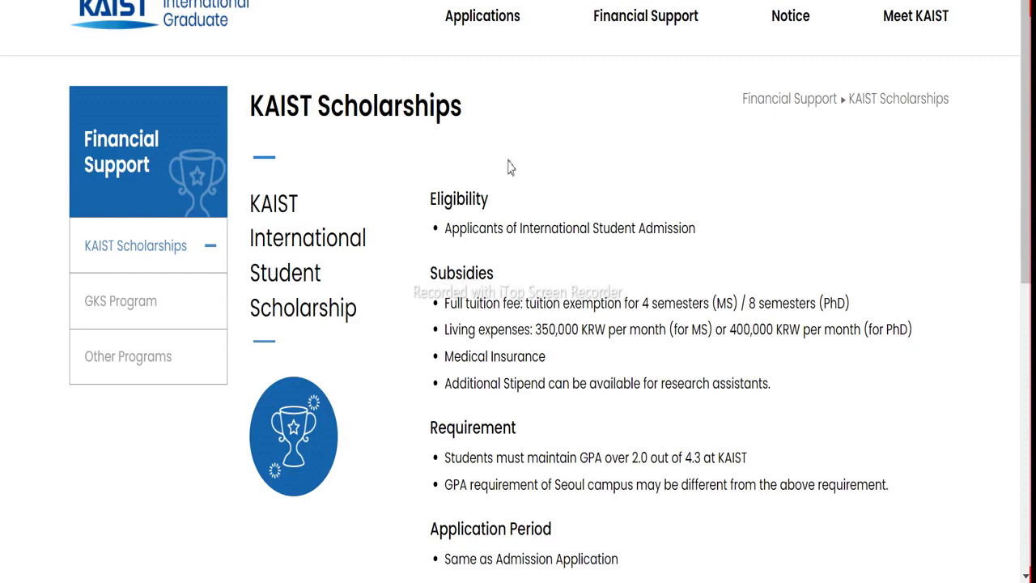
- Navigate from the KAIST Scholarships page via the Applications menu to the applicant login
{"action": "scroll", "coordinate": [510, 166], "scroll_direction": "down", "scroll_amount": 4}
{"action": "scroll", "coordinate": [507, 167], "scroll_direction": "down", "scroll_amount": 4}
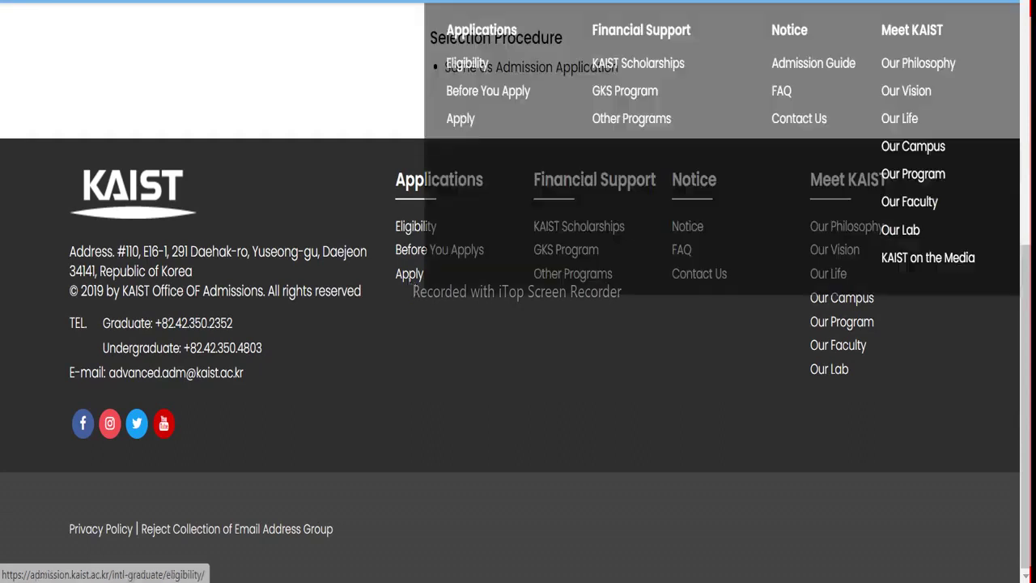
{"action": "left_click", "coordinate": [415, 226]}
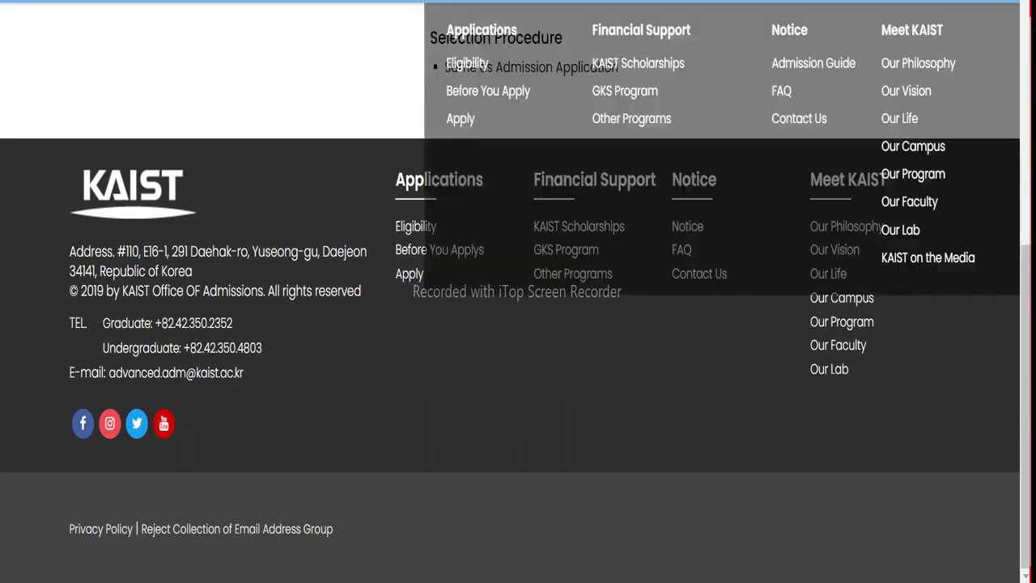
{"action": "left_click", "coordinate": [460, 119]}
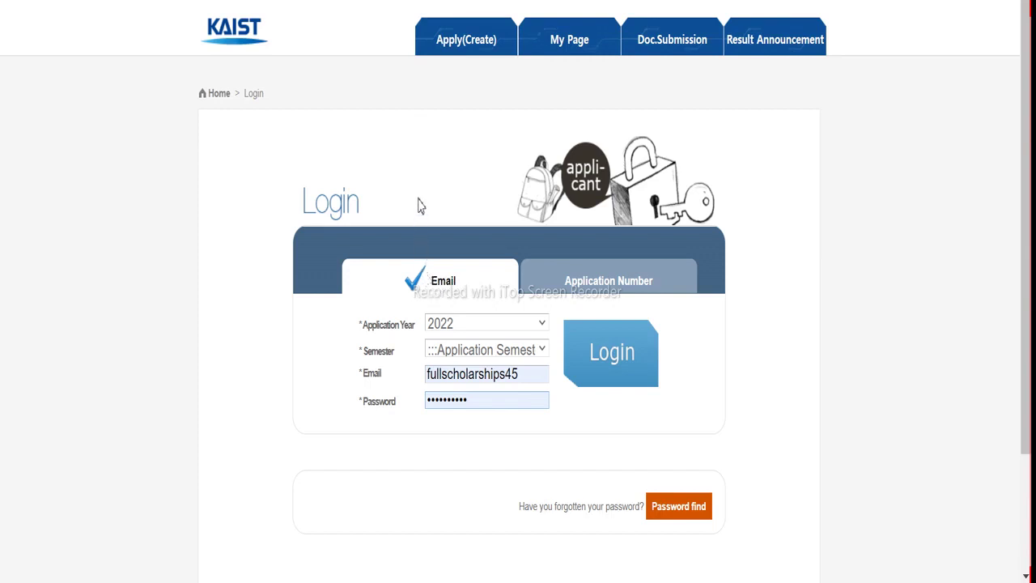
- Start a new 2022 application and read the Admission Timeline notices to the consent page
{"action": "left_click", "coordinate": [454, 45]}
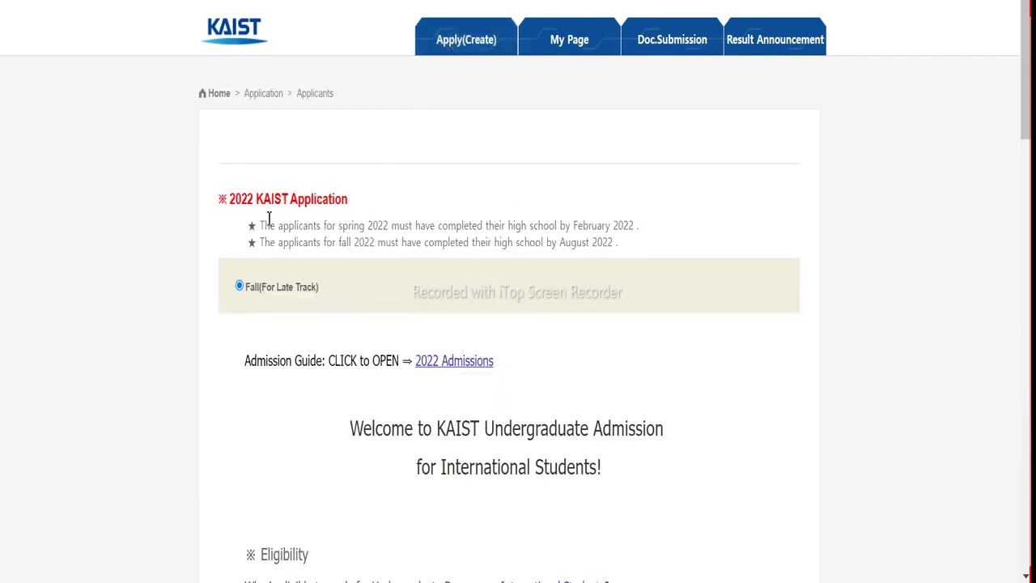
{"action": "scroll", "coordinate": [344, 217], "scroll_direction": "down", "scroll_amount": 1}
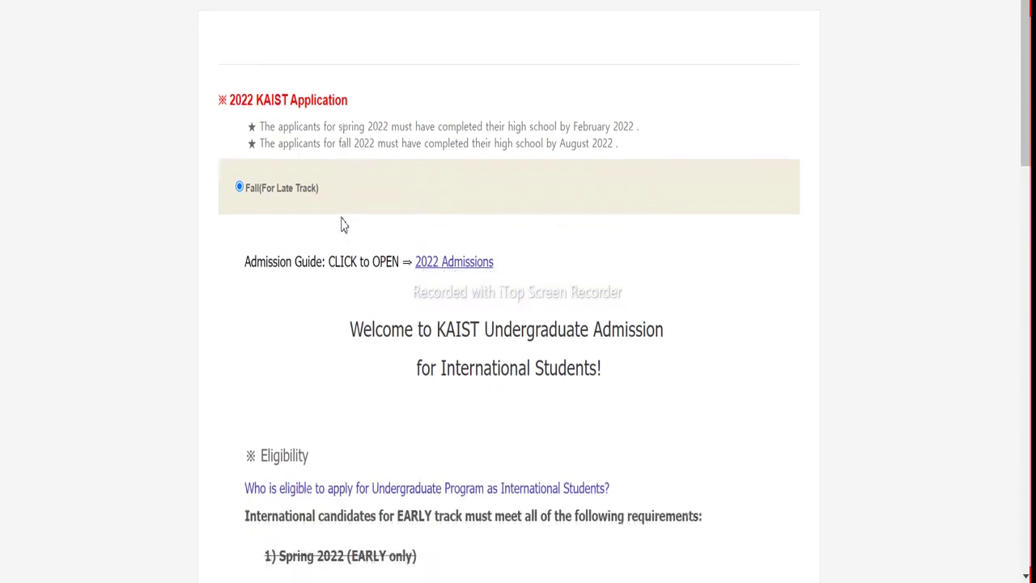
{"action": "scroll", "coordinate": [344, 225], "scroll_direction": "down", "scroll_amount": 1}
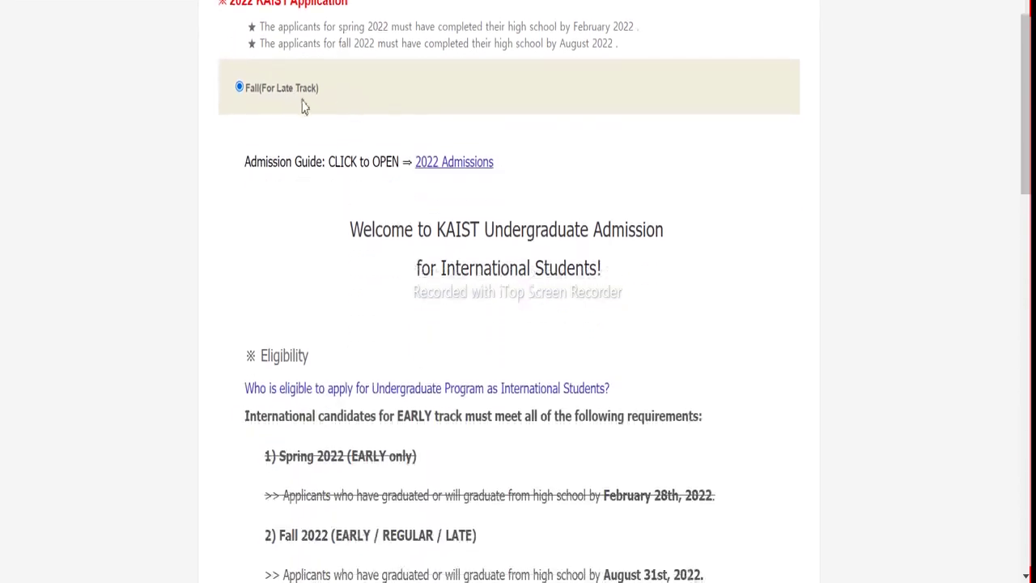
{"action": "scroll", "coordinate": [424, 150], "scroll_direction": "down", "scroll_amount": 2}
{"action": "scroll", "coordinate": [439, 173], "scroll_direction": "down", "scroll_amount": 2}
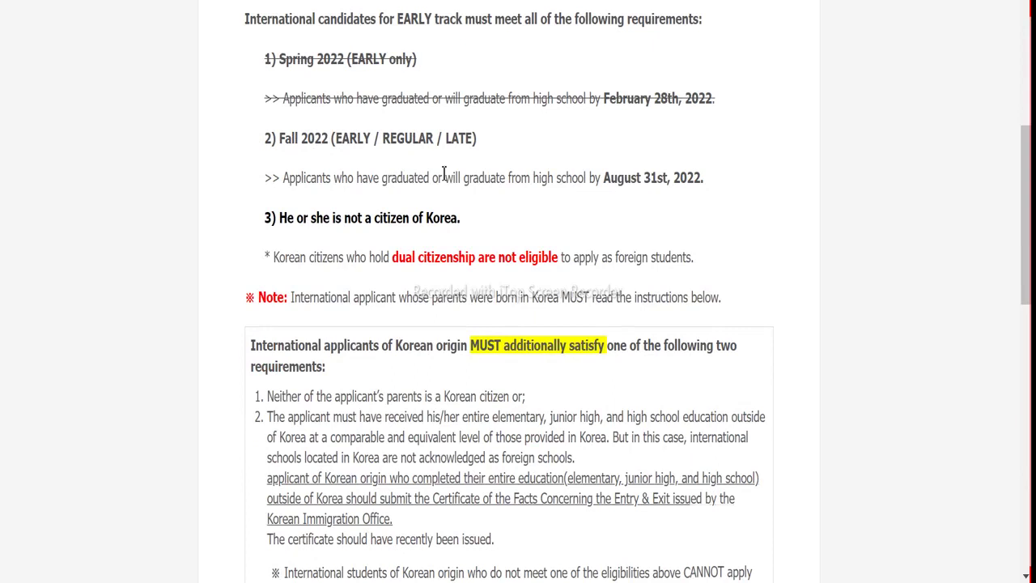
{"action": "scroll", "coordinate": [444, 174], "scroll_direction": "down", "scroll_amount": 3}
{"action": "scroll", "coordinate": [442, 180], "scroll_direction": "down", "scroll_amount": 2}
{"action": "left_click_drag", "start_coordinate": [601, 298], "coordinate": [690, 313]}
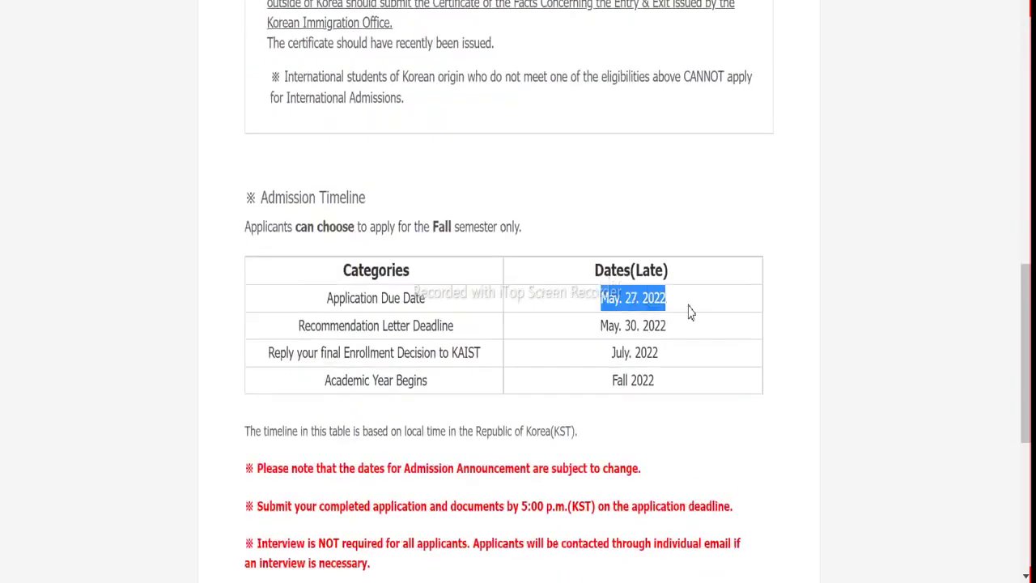
{"action": "left_click", "coordinate": [682, 190]}
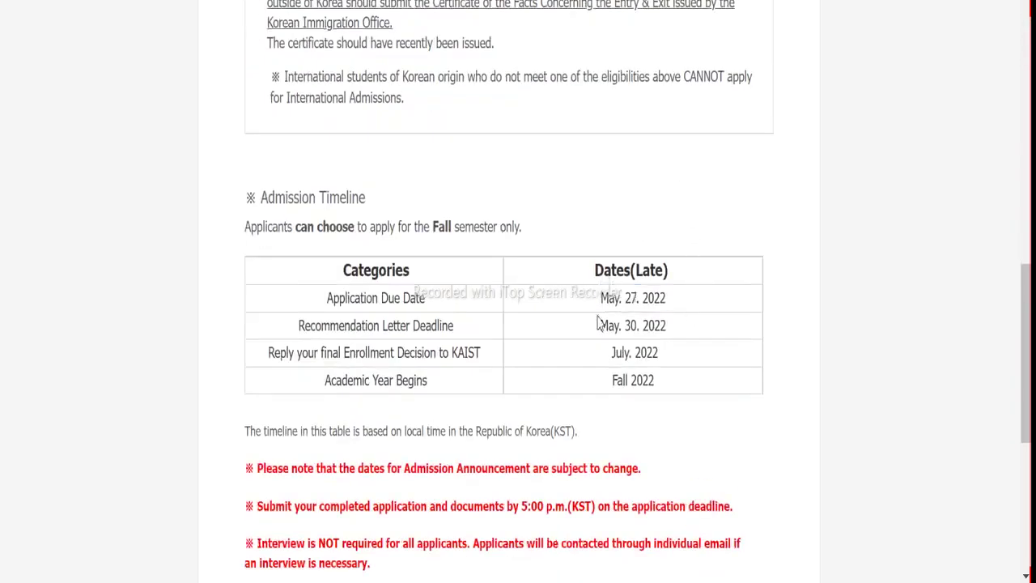
{"action": "scroll", "coordinate": [554, 318], "scroll_direction": "down", "scroll_amount": 2}
{"action": "scroll", "coordinate": [550, 315], "scroll_direction": "down", "scroll_amount": 3}
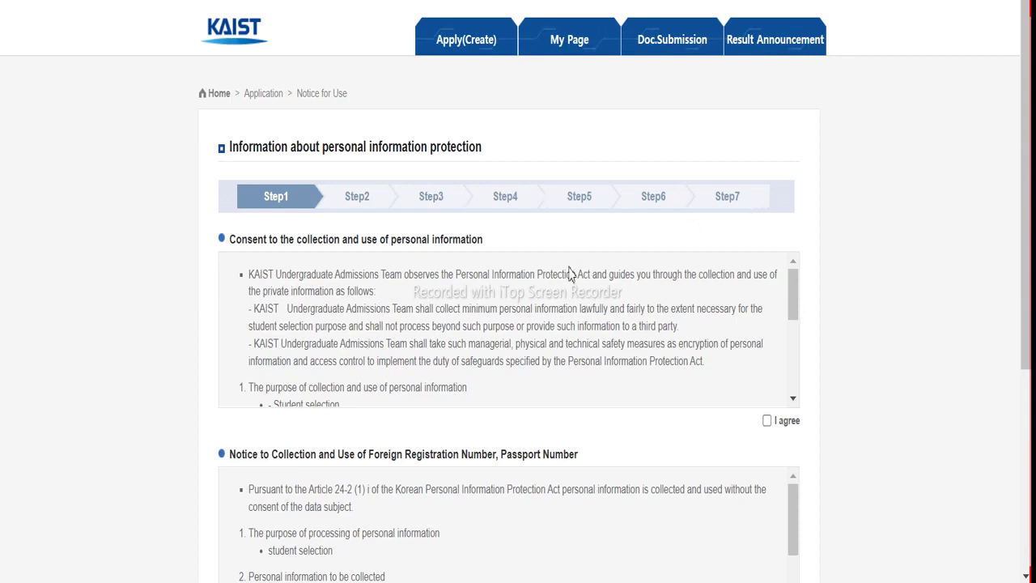
- Agree to personal-information collection and the passport-number notice, then begin the application
{"action": "left_click", "coordinate": [767, 421]}
{"action": "scroll", "coordinate": [767, 430], "scroll_direction": "down", "scroll_amount": 3}
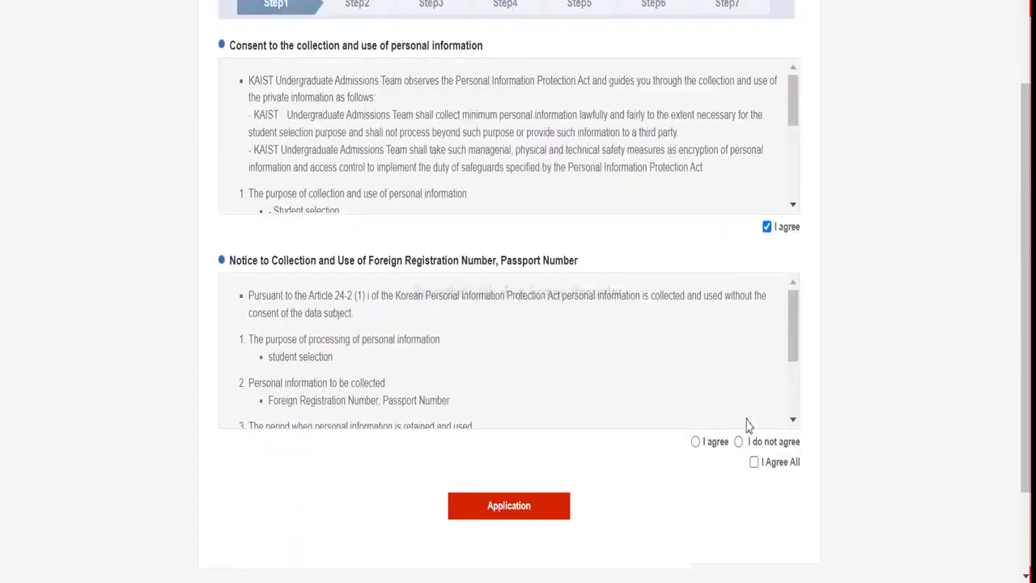
{"action": "scroll", "coordinate": [745, 420], "scroll_direction": "down", "scroll_amount": 2}
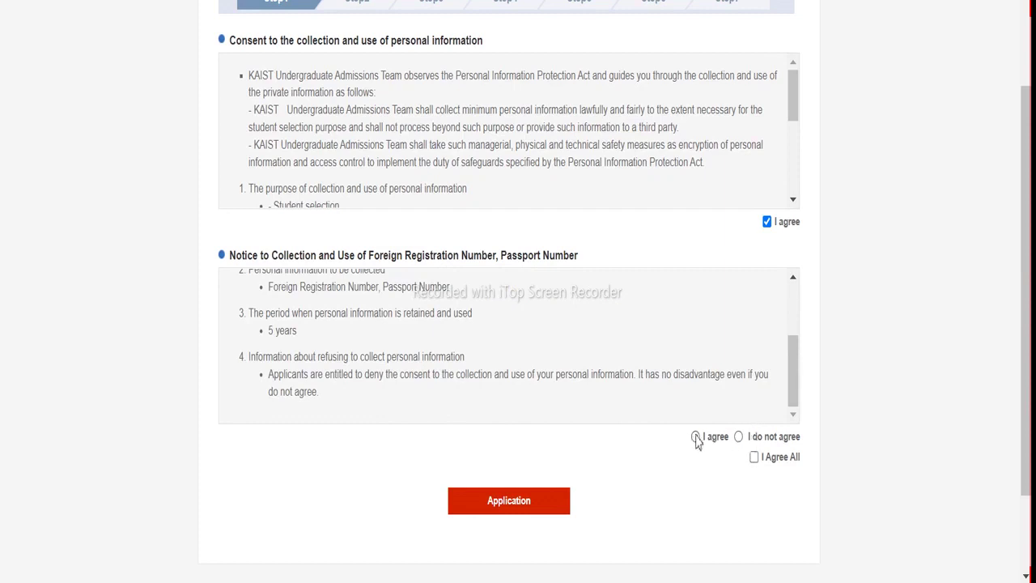
{"action": "left_click", "coordinate": [695, 438]}
{"action": "left_click", "coordinate": [754, 458]}
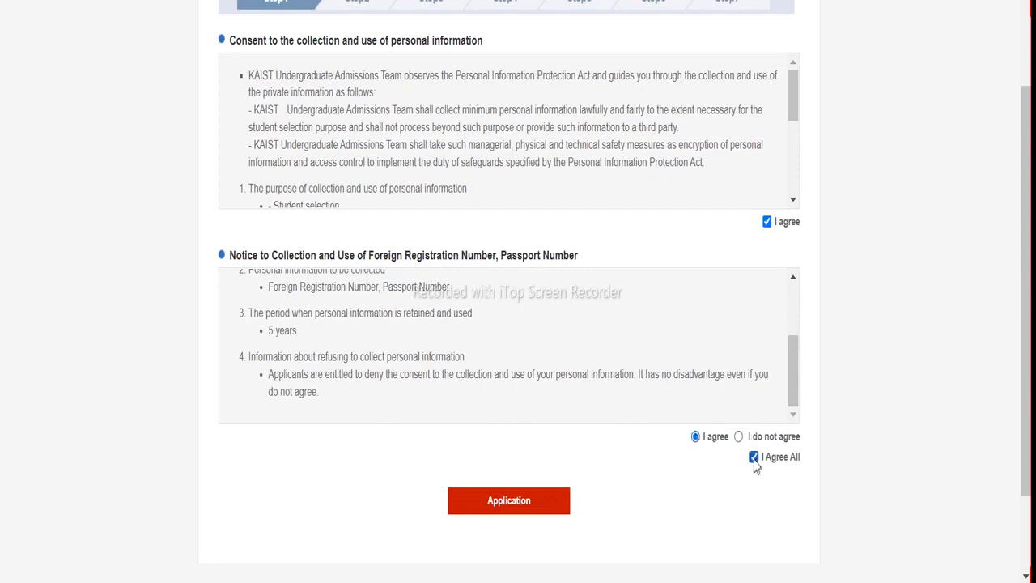
{"action": "left_click", "coordinate": [508, 509]}
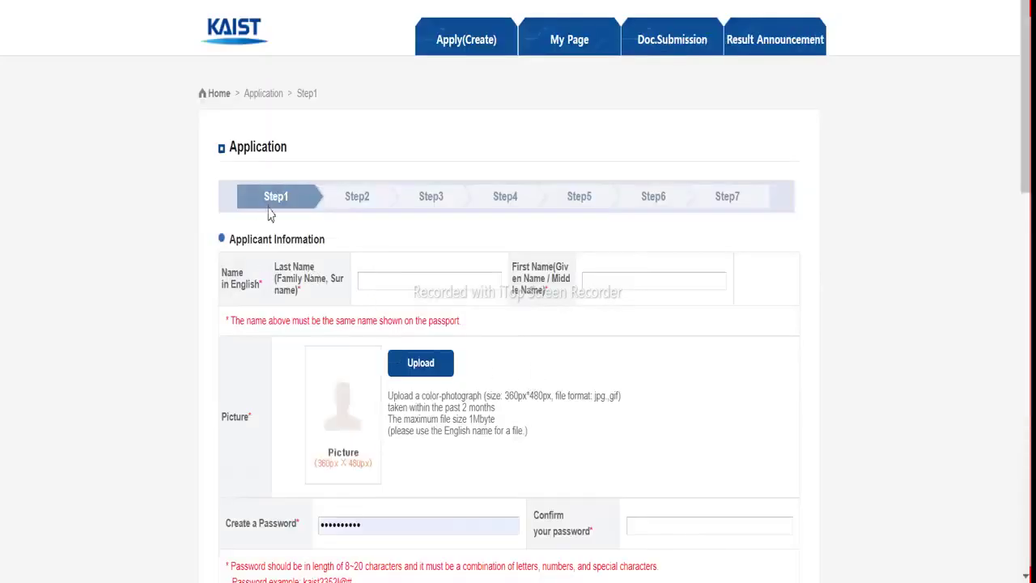
- Autofill the applicant's last and first names from saved details
{"action": "left_click", "coordinate": [395, 285]}
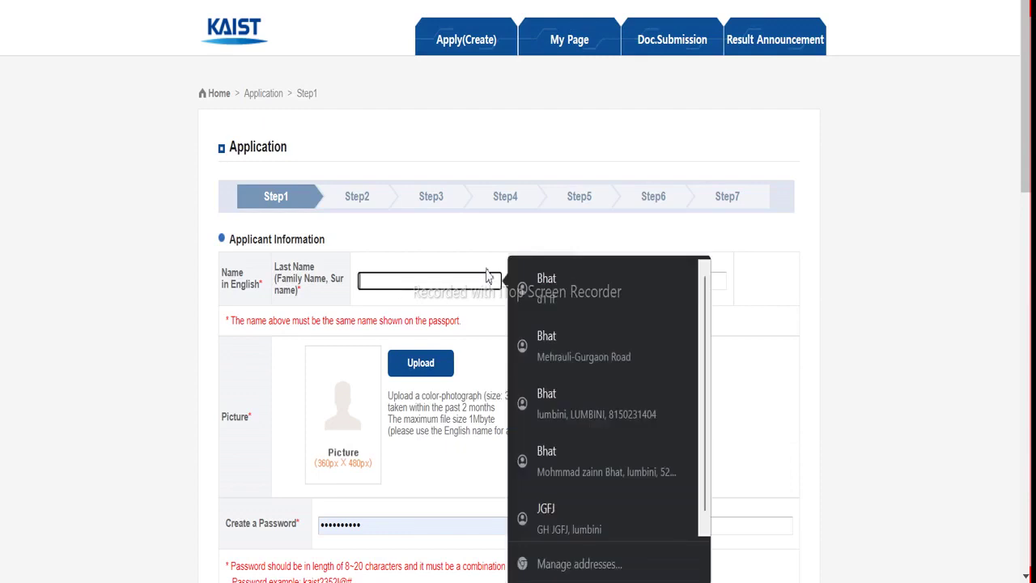
{"action": "left_click", "coordinate": [547, 278]}
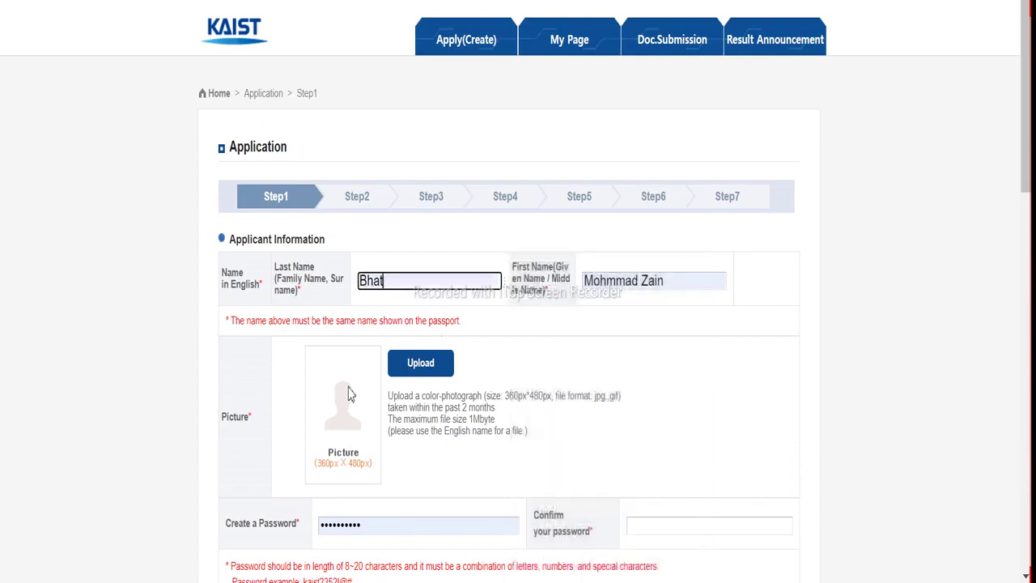
{"action": "scroll", "coordinate": [352, 395], "scroll_direction": "down", "scroll_amount": 2}
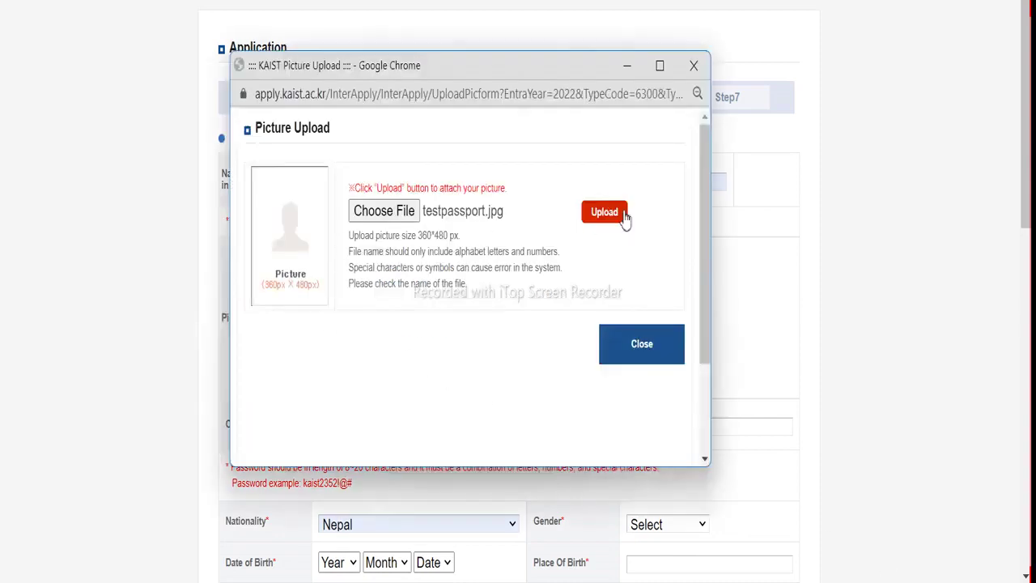
- Upload the passport photo to the Picture field
{"action": "left_click", "coordinate": [613, 223]}
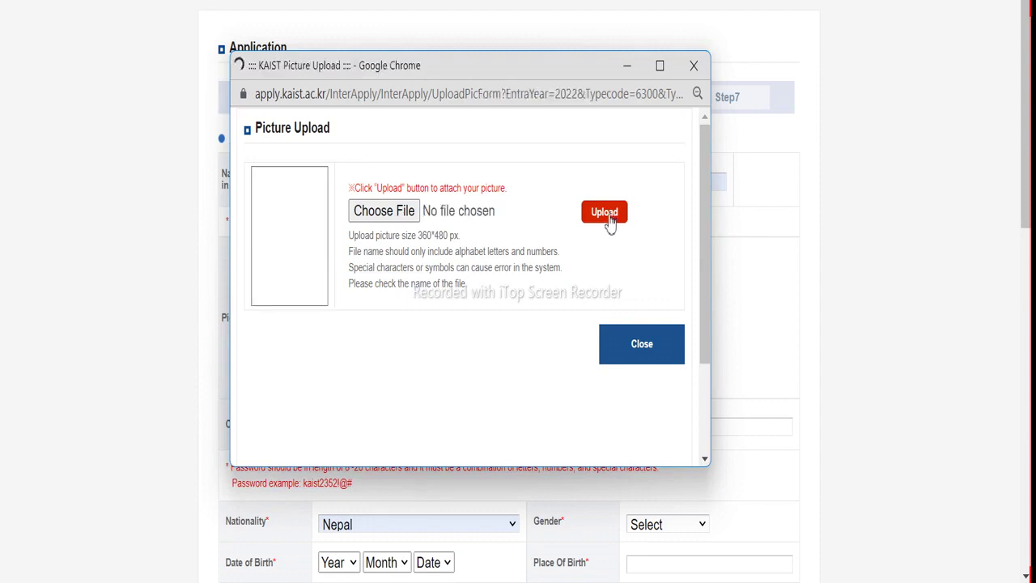
{"action": "left_click", "coordinate": [641, 347]}
{"action": "scroll", "coordinate": [400, 327], "scroll_direction": "down", "scroll_amount": 1}
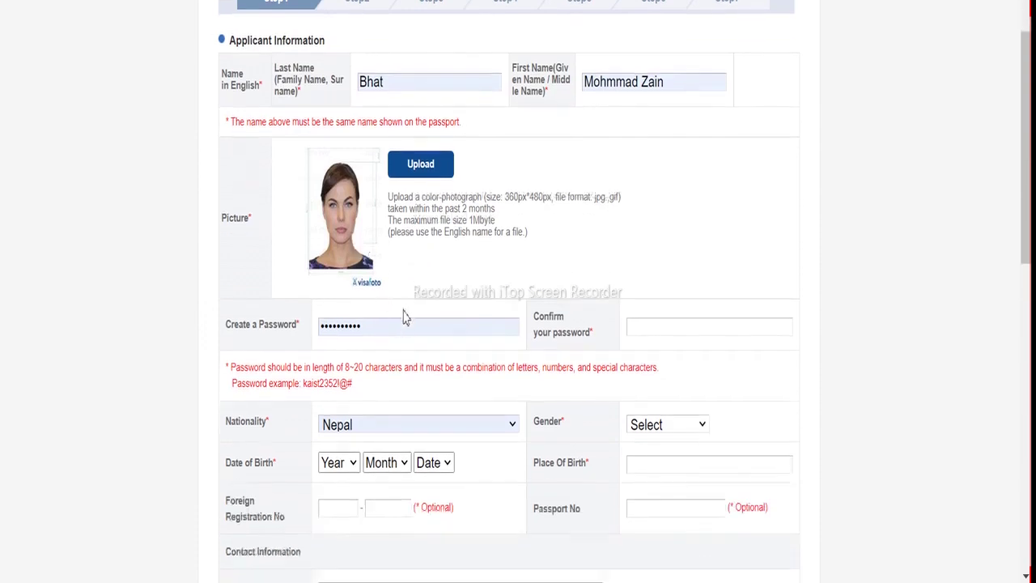
- Replace the password with Chrome's suggested password in both password fields
{"action": "left_click", "coordinate": [372, 329]}
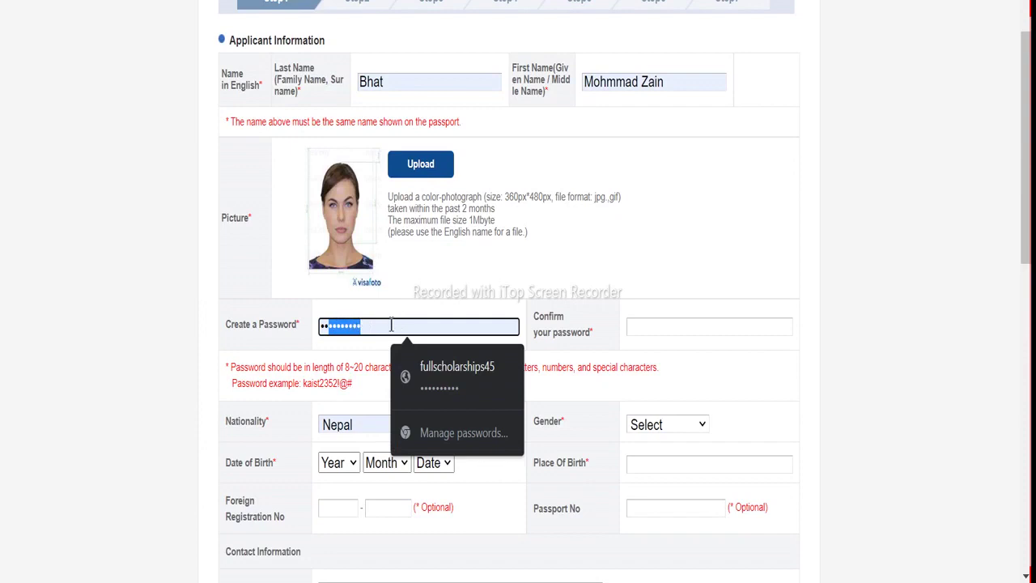
{"action": "left_click_drag", "start_coordinate": [371, 327], "coordinate": [313, 336]}
{"action": "right_click", "coordinate": [338, 328]}
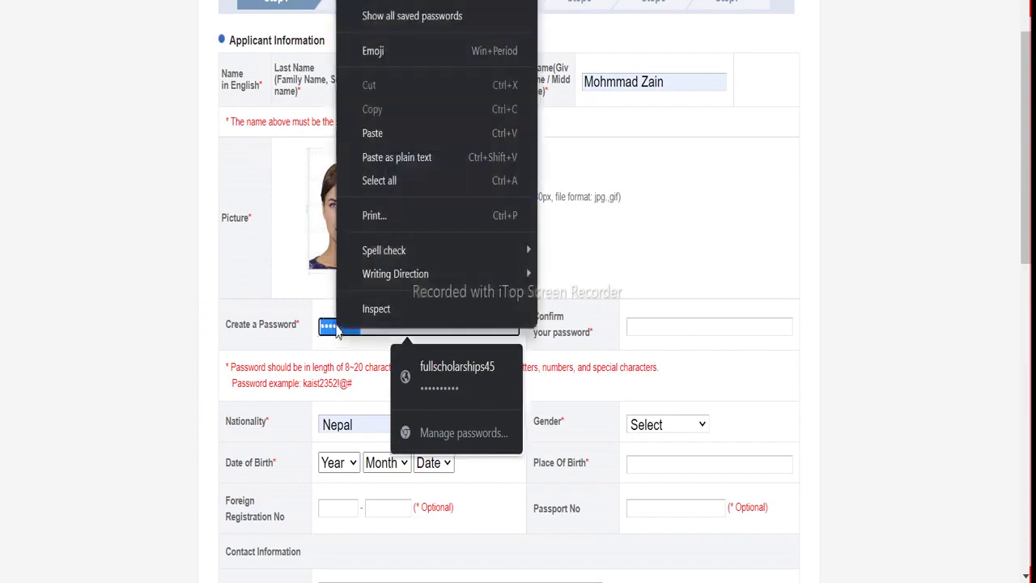
{"action": "key", "text": "Escape"}
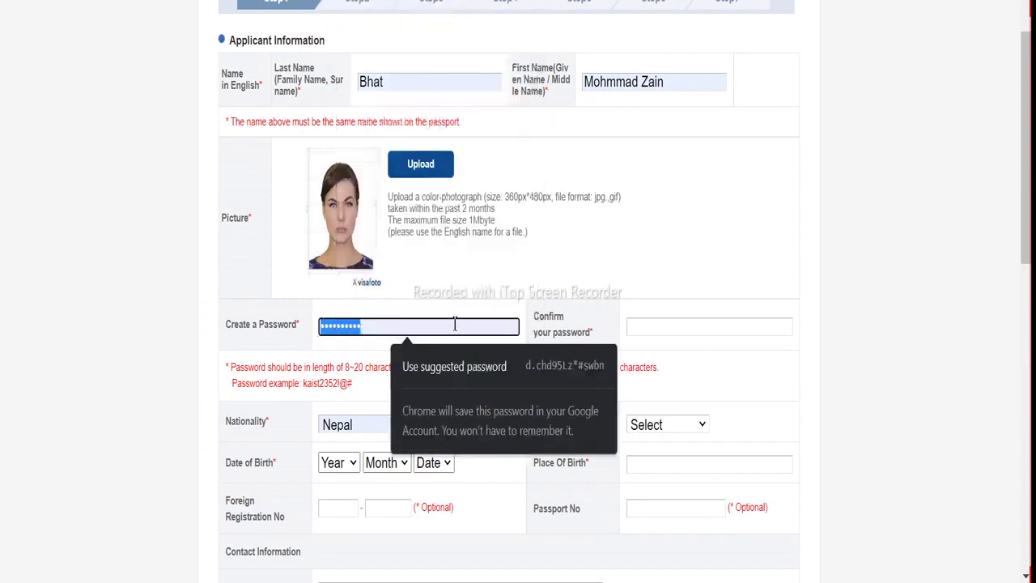
{"action": "left_click", "coordinate": [459, 366]}
- Set nationality to India and gender to Male
{"action": "scroll", "coordinate": [508, 340], "scroll_direction": "down", "scroll_amount": 1}
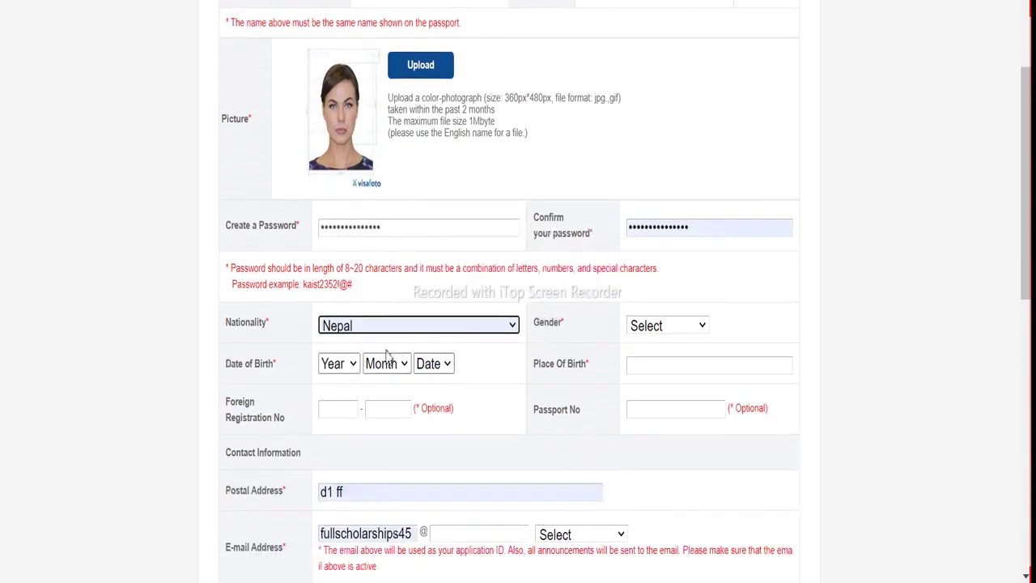
{"action": "left_click", "coordinate": [368, 332]}
{"action": "scroll", "coordinate": [364, 175], "scroll_direction": "down", "scroll_amount": 5}
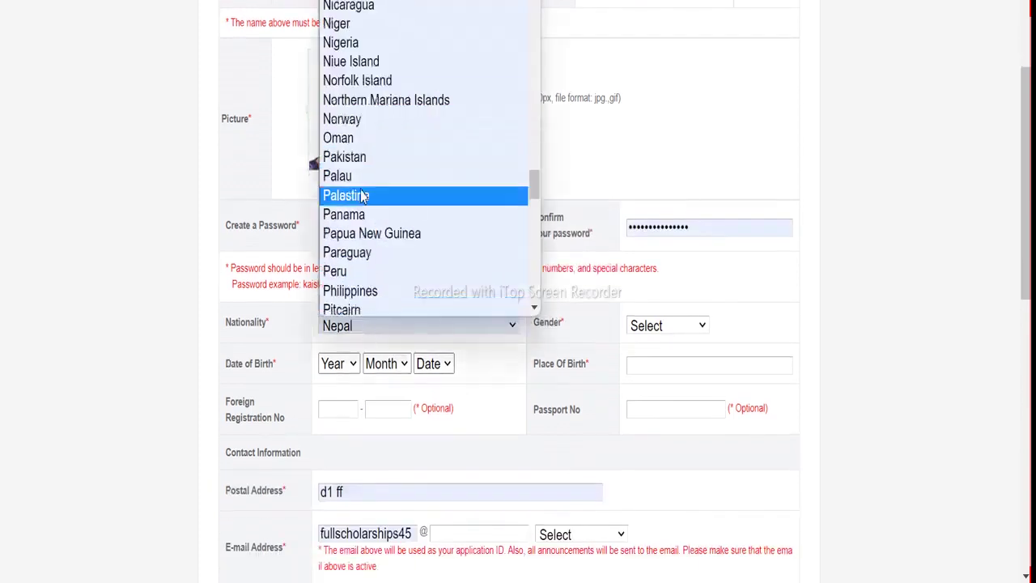
{"action": "scroll", "coordinate": [328, 202], "scroll_direction": "down", "scroll_amount": 10}
{"action": "scroll", "coordinate": [328, 210], "scroll_direction": "down", "scroll_amount": 1}
{"action": "scroll", "coordinate": [379, 237], "scroll_direction": "up", "scroll_amount": 15}
{"action": "scroll", "coordinate": [379, 236], "scroll_direction": "up", "scroll_amount": 7}
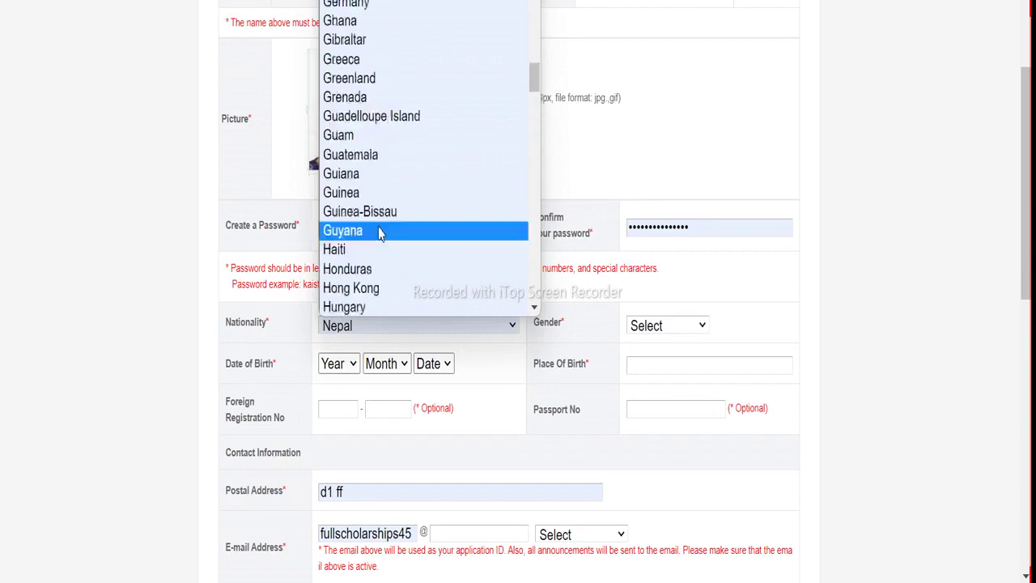
{"action": "scroll", "coordinate": [378, 243], "scroll_direction": "down", "scroll_amount": 1}
{"action": "scroll", "coordinate": [364, 237], "scroll_direction": "down", "scroll_amount": 2}
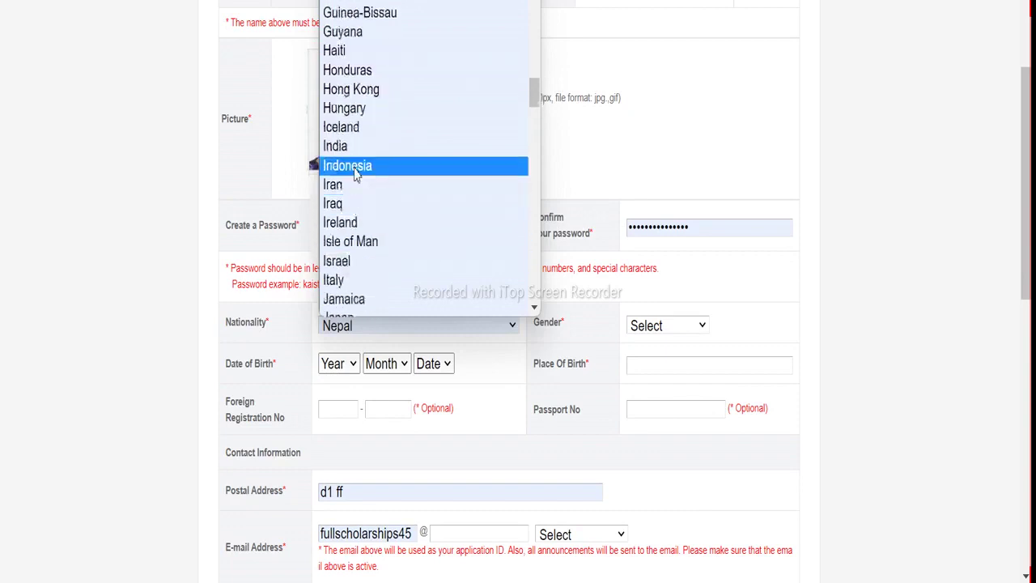
{"action": "left_click", "coordinate": [356, 147]}
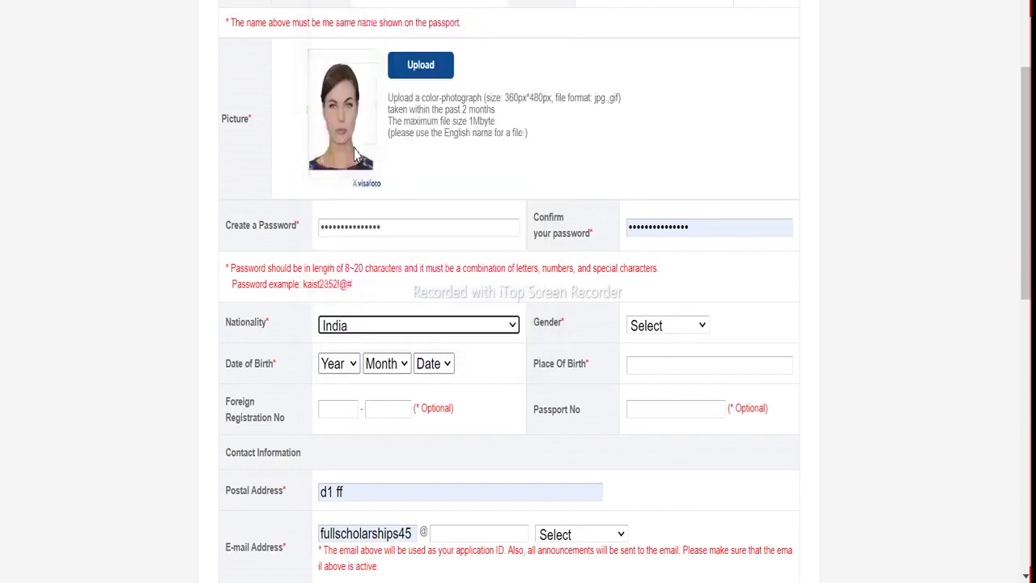
{"action": "left_click", "coordinate": [657, 325]}
{"action": "left_click", "coordinate": [635, 361]}
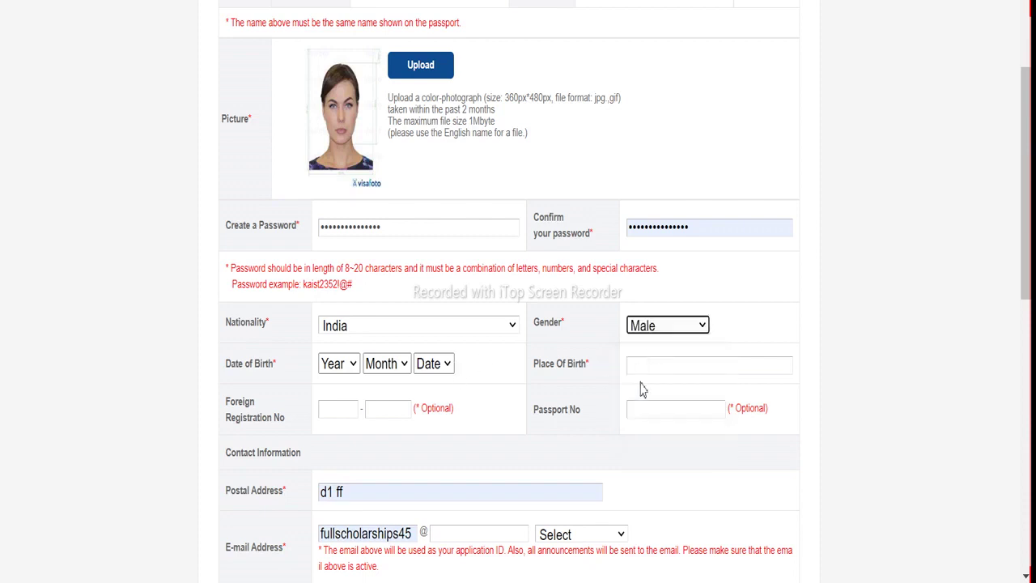
- Choose Civil & Environmental Engineering as interest, save, and dismiss the missing-birth-date alert
{"action": "scroll", "coordinate": [364, 384], "scroll_direction": "down", "scroll_amount": 2}
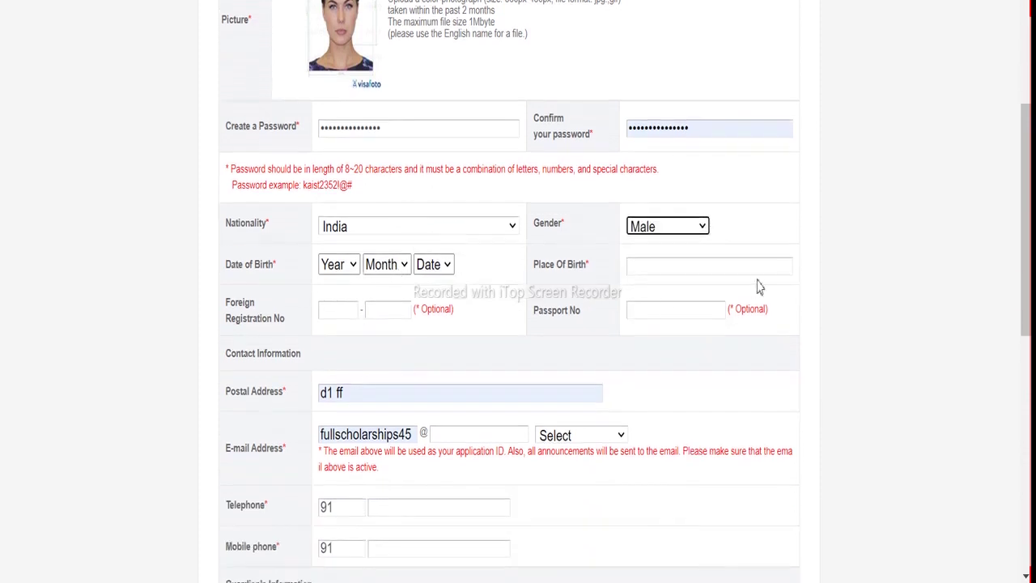
{"action": "scroll", "coordinate": [515, 327], "scroll_direction": "down", "scroll_amount": 4}
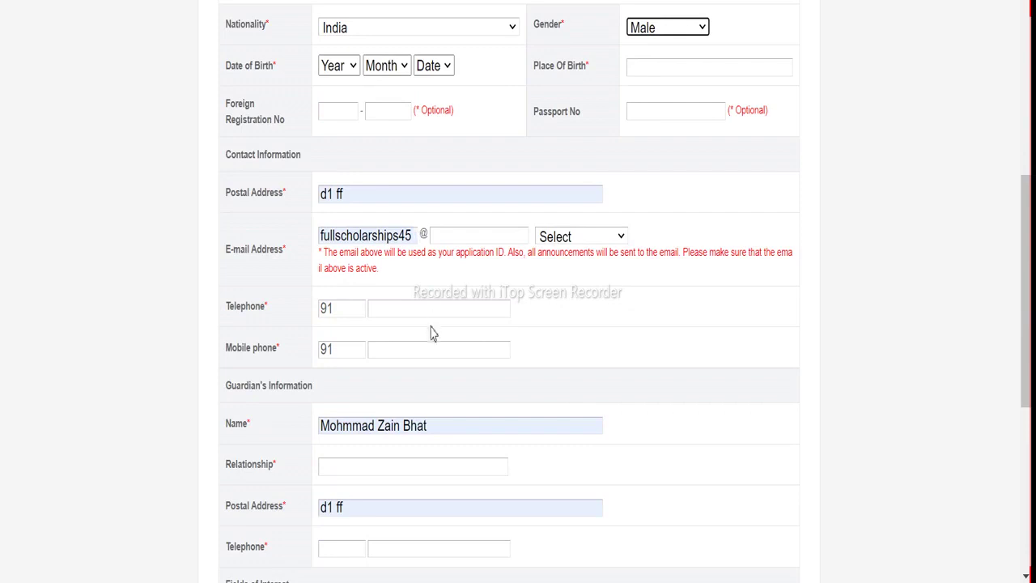
{"action": "scroll", "coordinate": [436, 339], "scroll_direction": "down", "scroll_amount": 2}
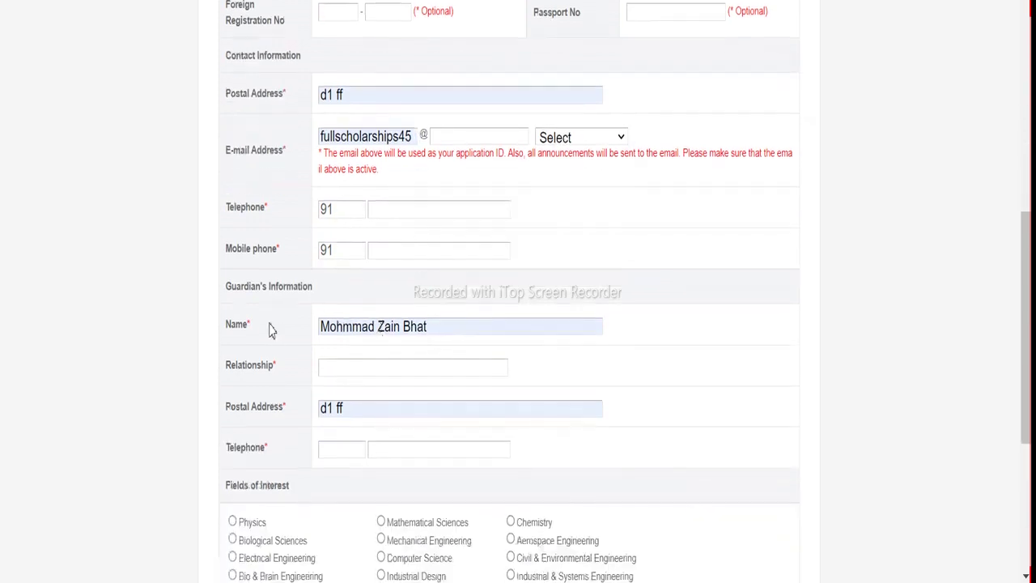
{"action": "scroll", "coordinate": [384, 354], "scroll_direction": "down", "scroll_amount": 4}
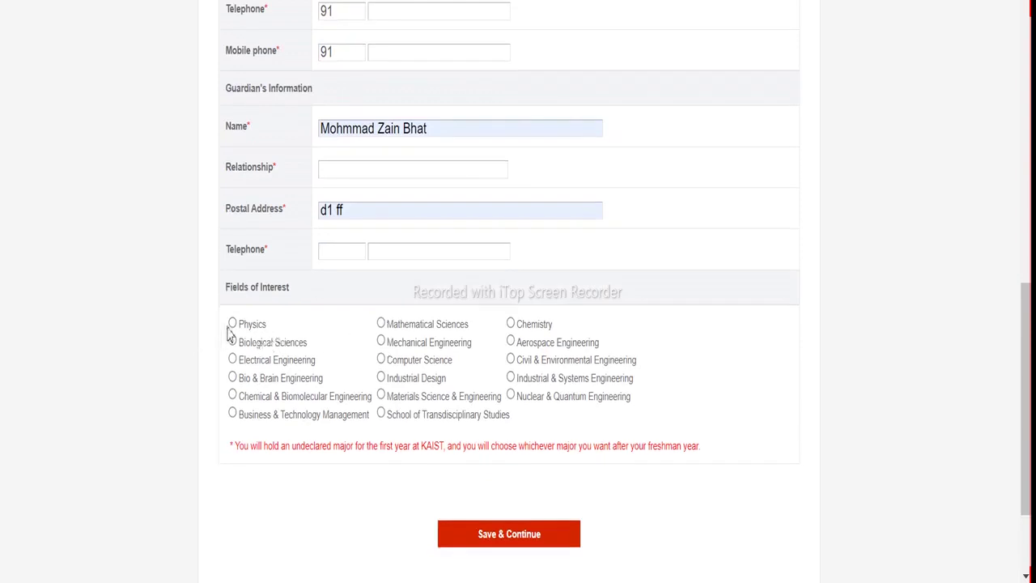
{"action": "left_click", "coordinate": [511, 360]}
{"action": "left_click", "coordinate": [502, 537]}
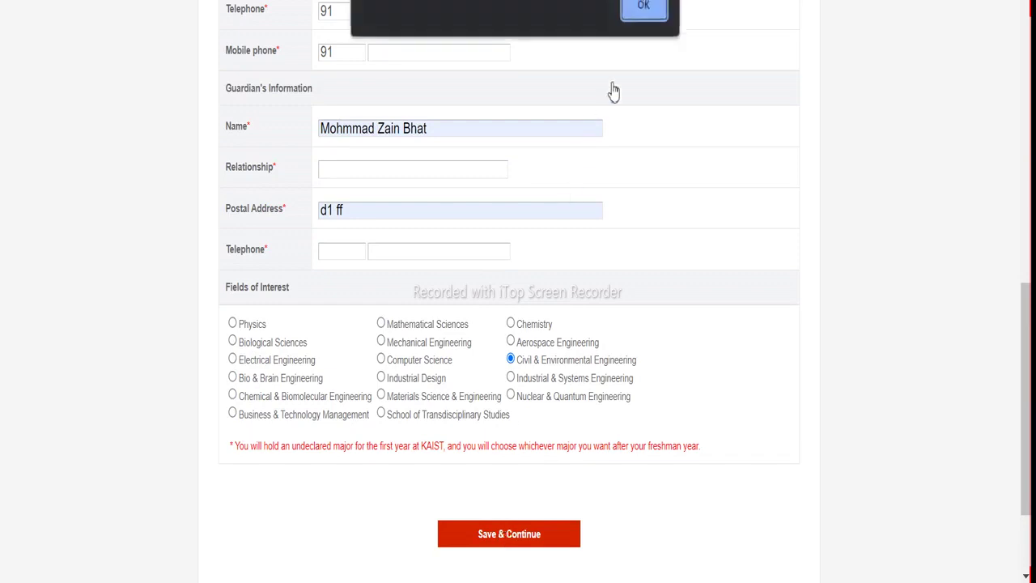
{"action": "left_click", "coordinate": [657, 8]}
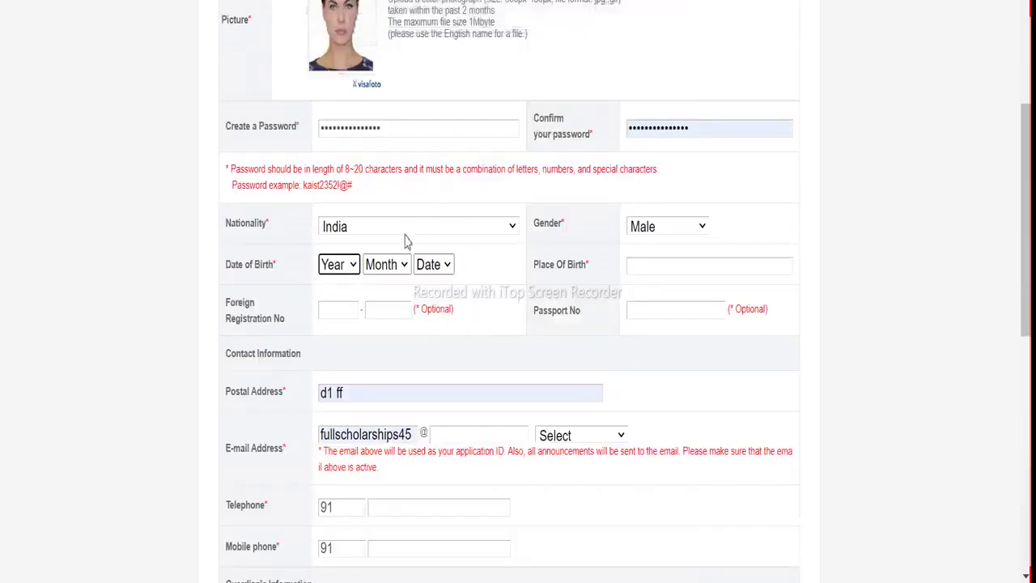
- Set the date of birth to year 1995, month 9, day 1
{"action": "left_click", "coordinate": [348, 266]}
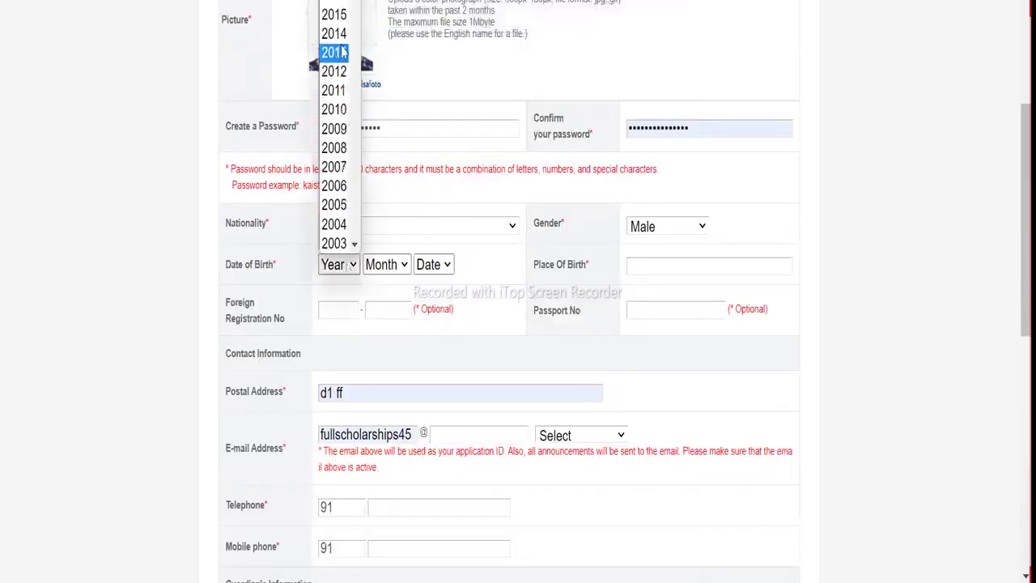
{"action": "scroll", "coordinate": [340, 162], "scroll_direction": "down", "scroll_amount": 15}
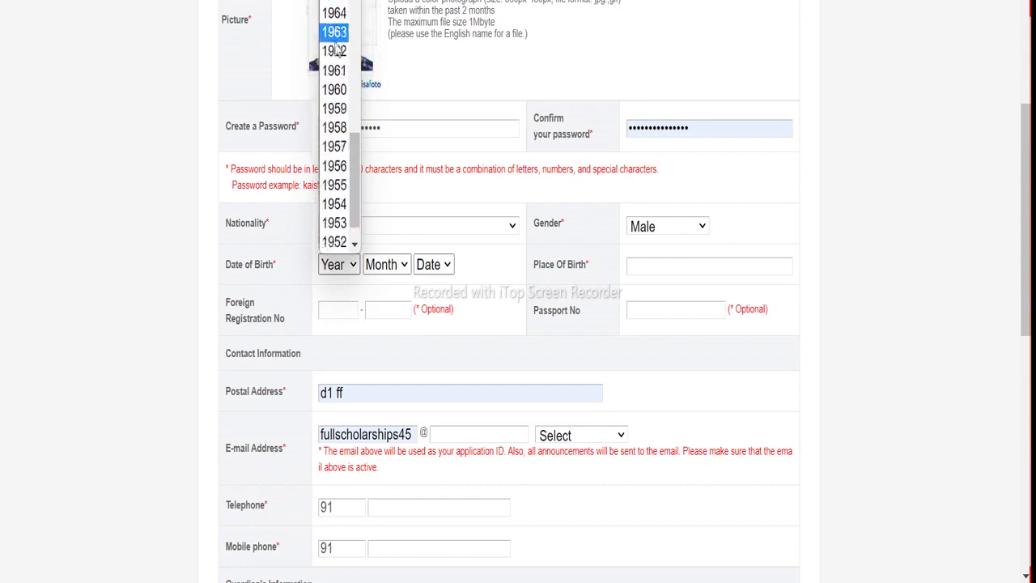
{"action": "scroll", "coordinate": [338, 32], "scroll_direction": "up", "scroll_amount": 7}
{"action": "scroll", "coordinate": [336, 9], "scroll_direction": "up", "scroll_amount": 3}
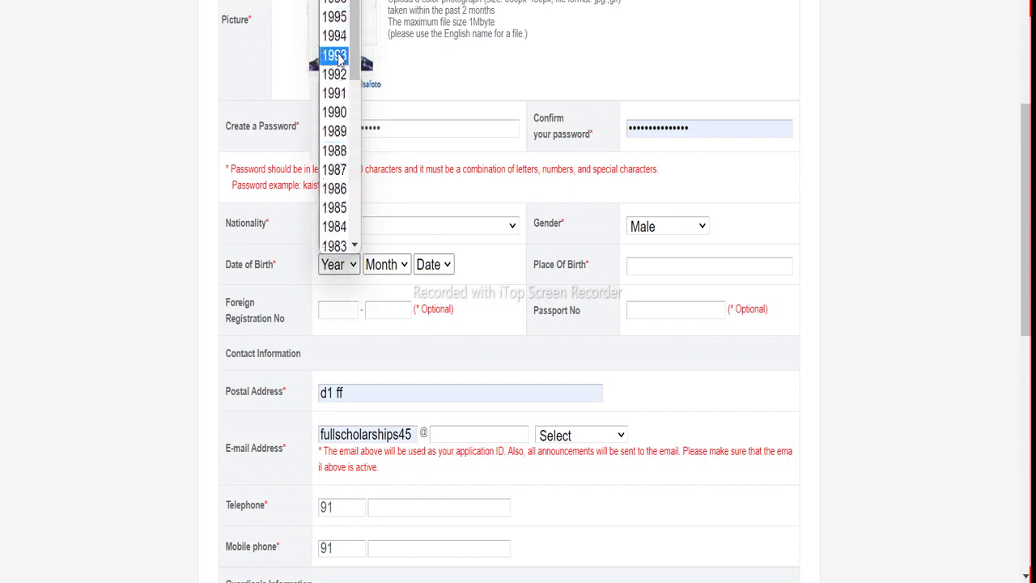
{"action": "left_click", "coordinate": [335, 17]}
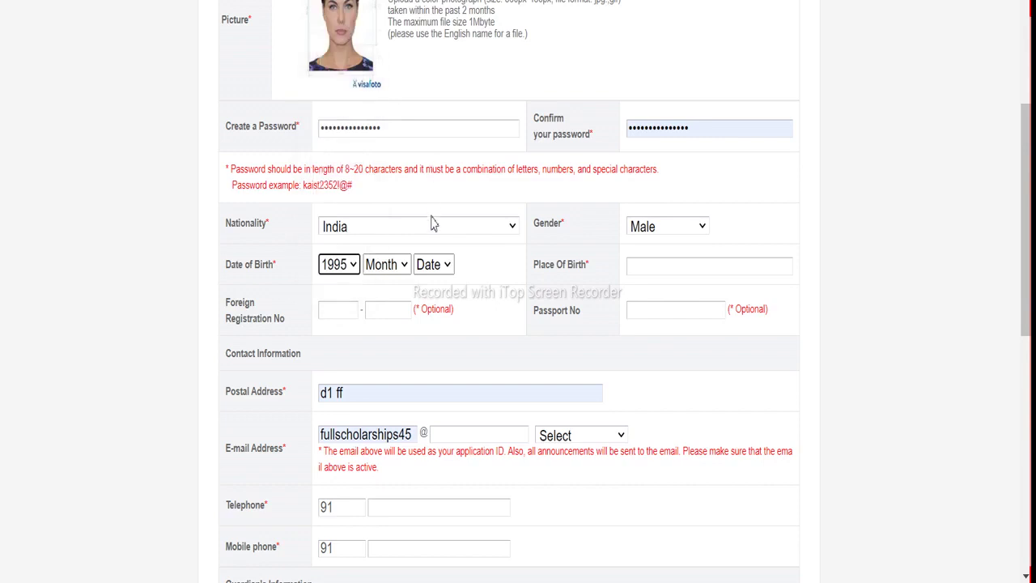
{"action": "left_click", "coordinate": [385, 264]}
{"action": "left_click", "coordinate": [388, 440]}
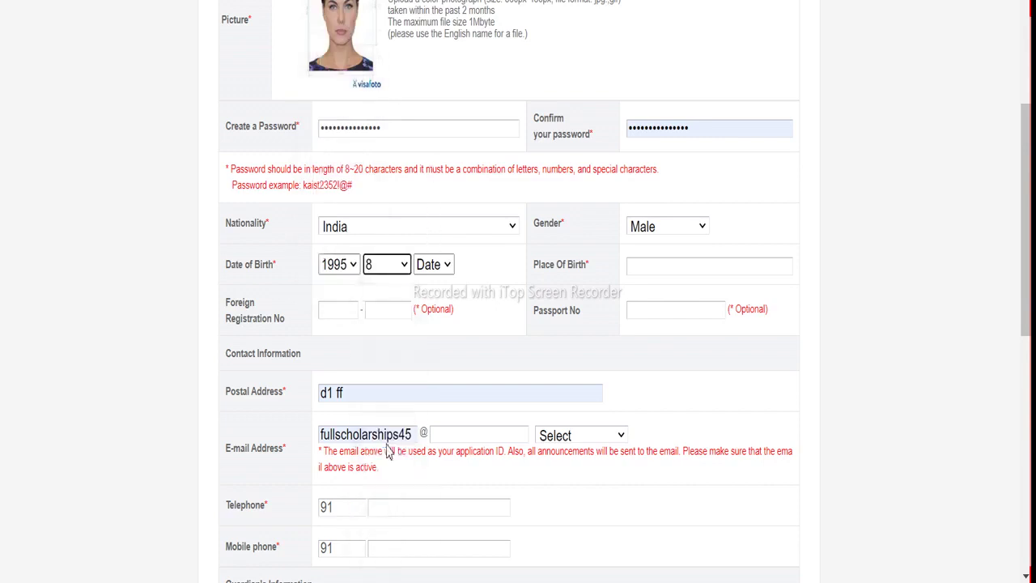
{"action": "left_click", "coordinate": [380, 267]}
{"action": "left_click", "coordinate": [379, 435]}
{"action": "left_click", "coordinate": [399, 274]}
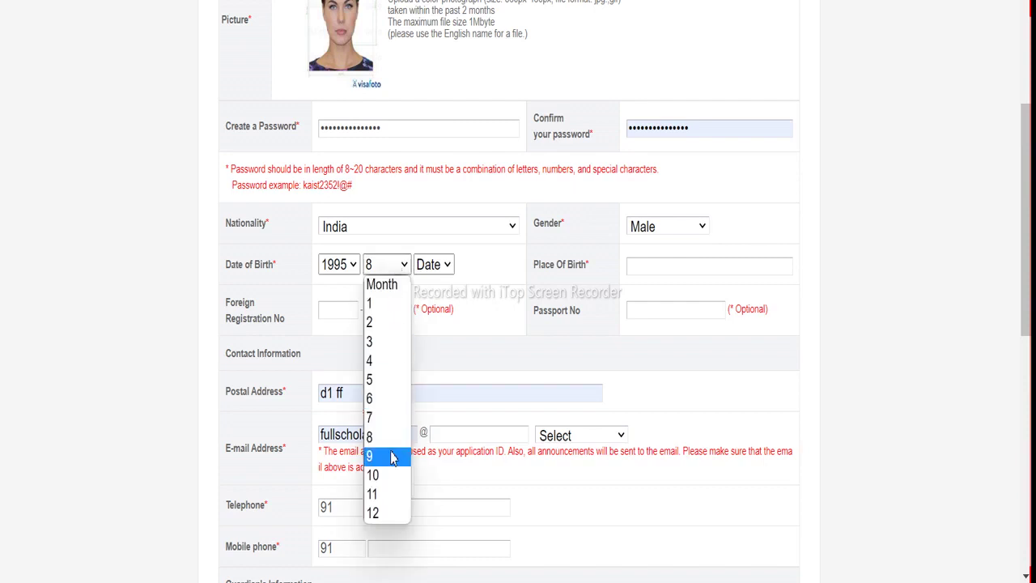
{"action": "left_click", "coordinate": [397, 456]}
{"action": "left_click", "coordinate": [434, 267]}
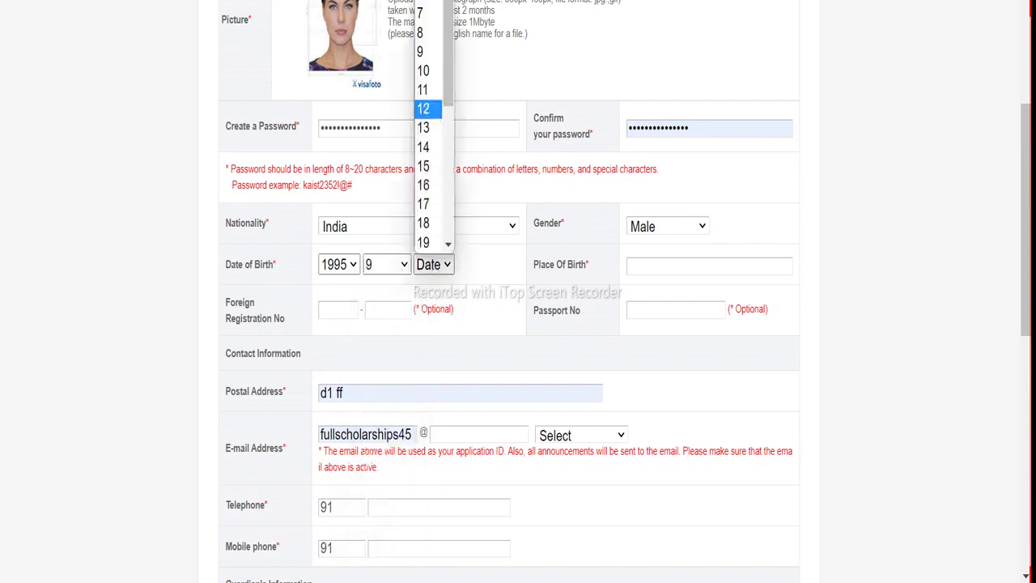
{"action": "key", "text": "1"}
{"action": "key", "text": "Return"}
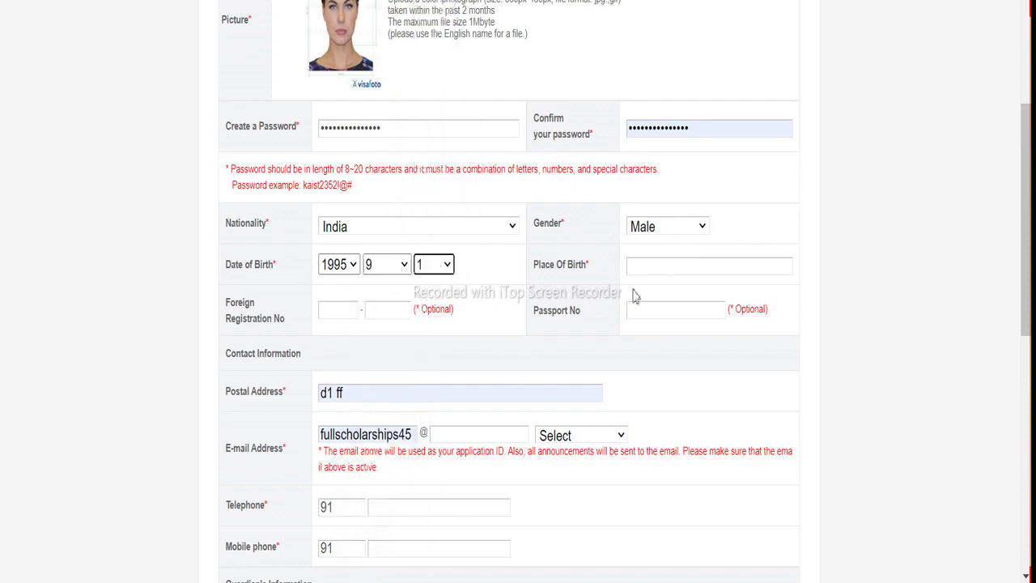
- Enter india as the place of birth
{"action": "left_click", "coordinate": [637, 267]}
{"action": "type", "text": "indi"}
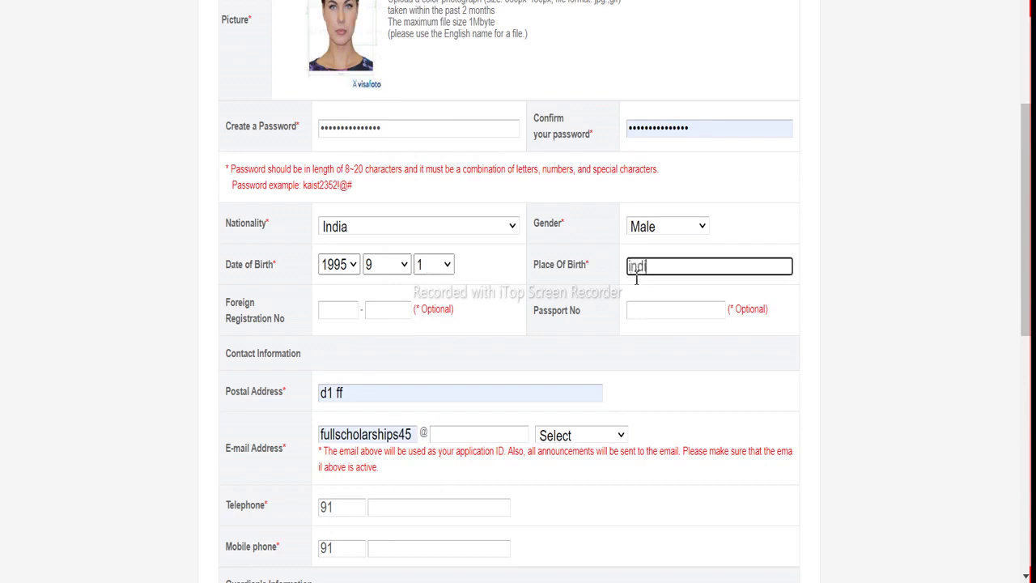
{"action": "type", "text": "a"}
{"action": "scroll", "coordinate": [479, 345], "scroll_direction": "down", "scroll_amount": 1}
- Autofill the applicant's Telephone and Mobile phone numbers from saved suggestions
{"action": "scroll", "coordinate": [479, 346], "scroll_direction": "down", "scroll_amount": 3}
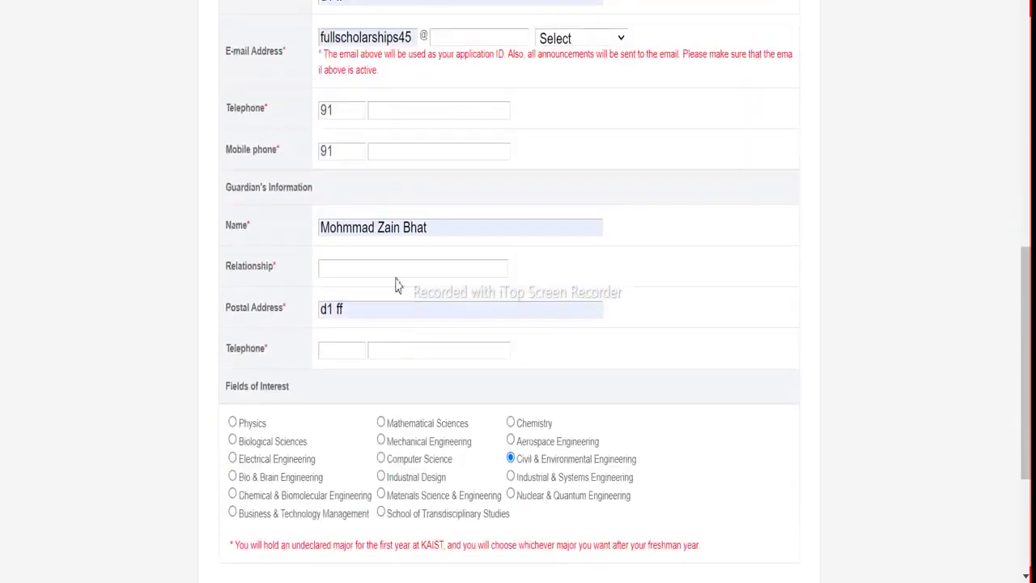
{"action": "left_click", "coordinate": [392, 113]}
{"action": "left_click", "coordinate": [466, 162]}
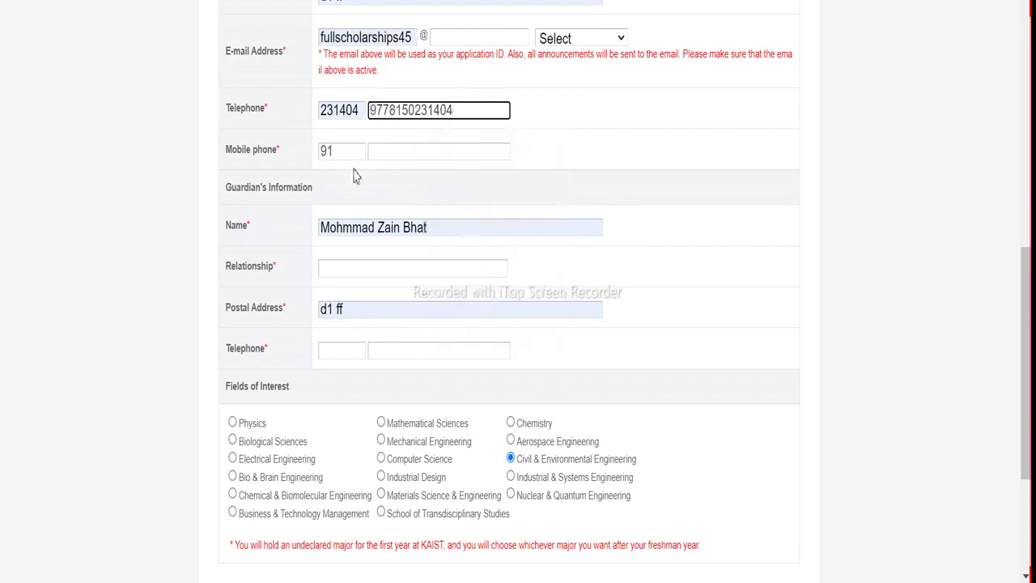
{"action": "left_click", "coordinate": [394, 146]}
{"action": "left_click", "coordinate": [441, 202]}
- Enter 'sibling' as the guardian's relationship and autofill the guardian's area code and telephone
{"action": "scroll", "coordinate": [445, 259], "scroll_direction": "down", "scroll_amount": 1}
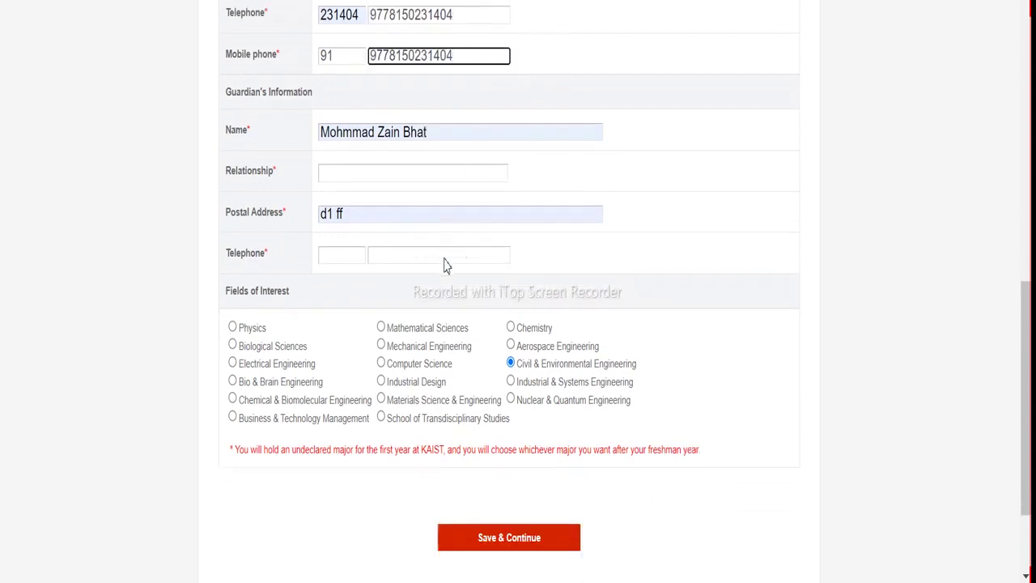
{"action": "left_click", "coordinate": [357, 170]}
{"action": "type", "text": "sibling"}
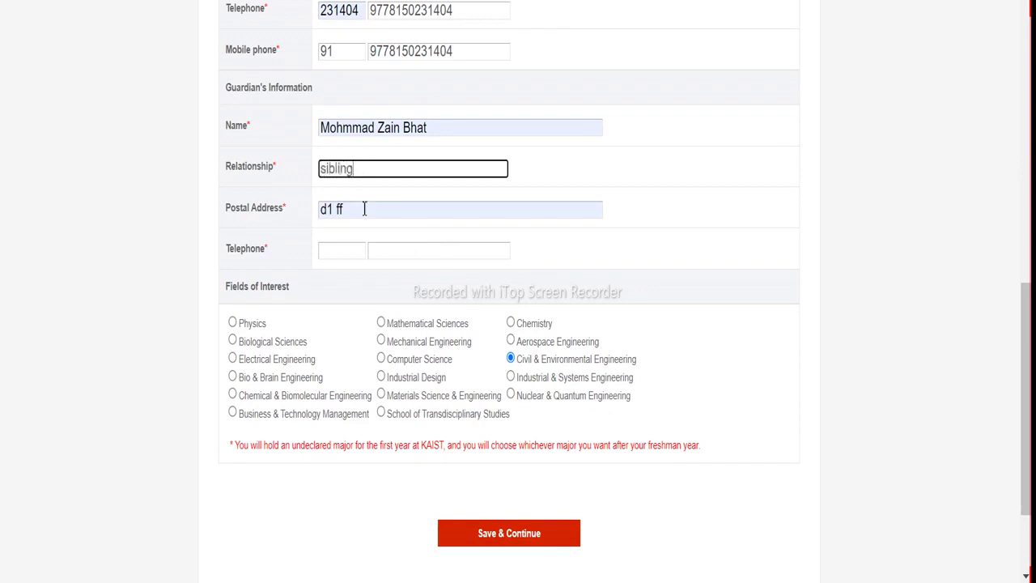
{"action": "left_click", "coordinate": [357, 257]}
{"action": "left_click", "coordinate": [364, 301]}
{"action": "left_click", "coordinate": [405, 257]}
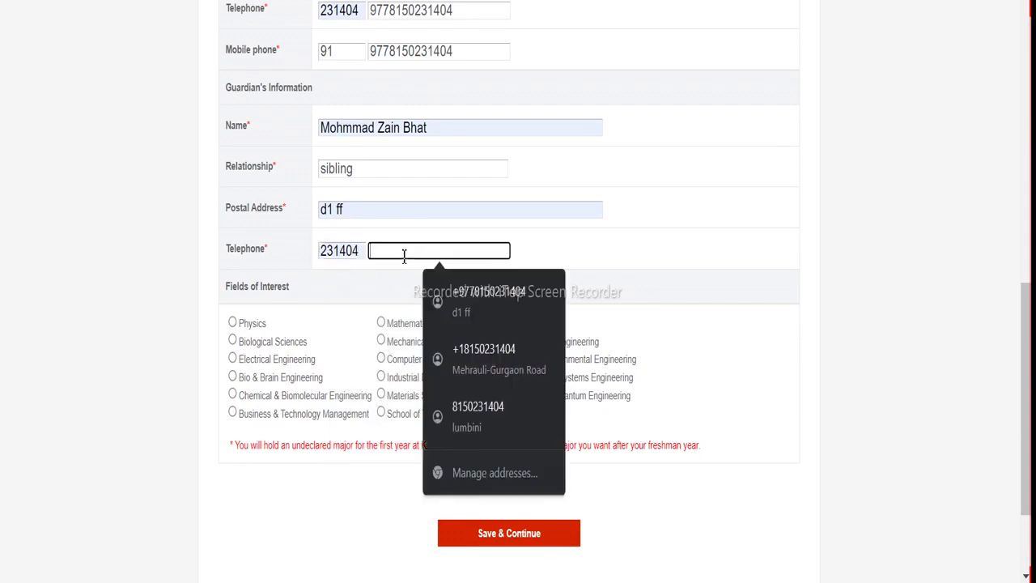
{"action": "left_click", "coordinate": [445, 316]}
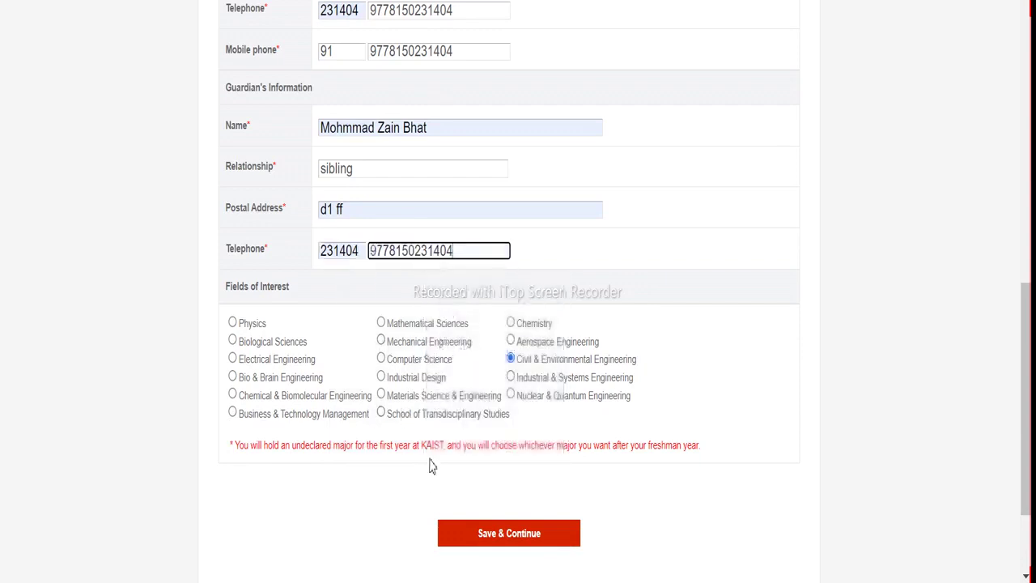
- Dismiss the save warning and choose gmail.com as the e-mail domain
{"action": "left_click", "coordinate": [484, 549]}
{"action": "left_click", "coordinate": [645, 7]}
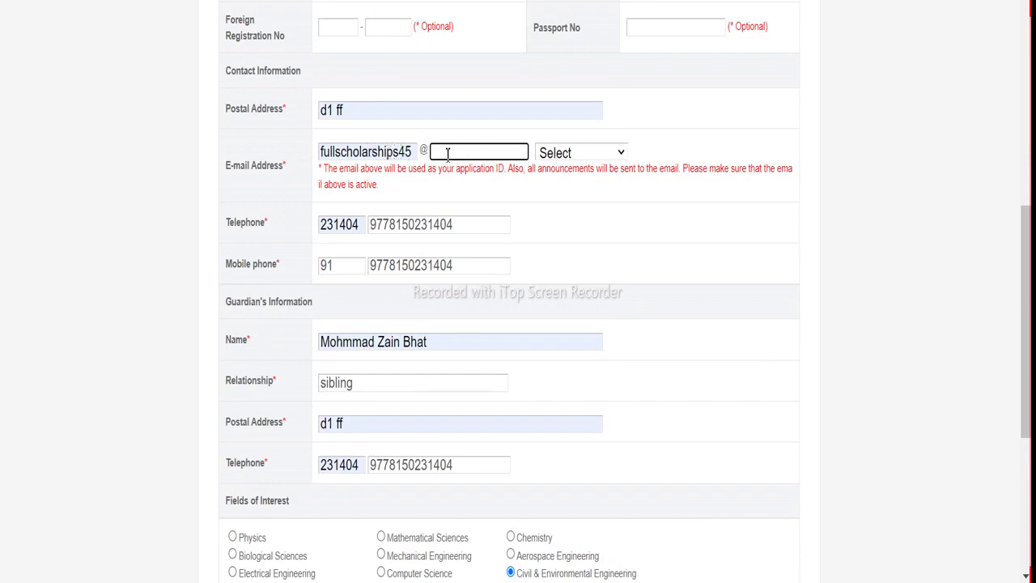
{"action": "left_click", "coordinate": [591, 154]}
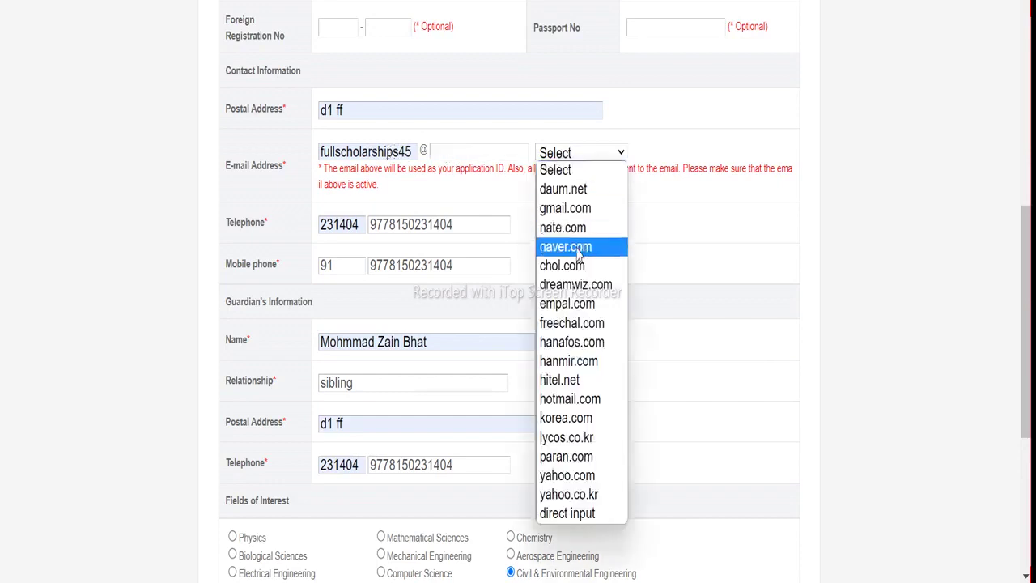
{"action": "left_click", "coordinate": [566, 208]}
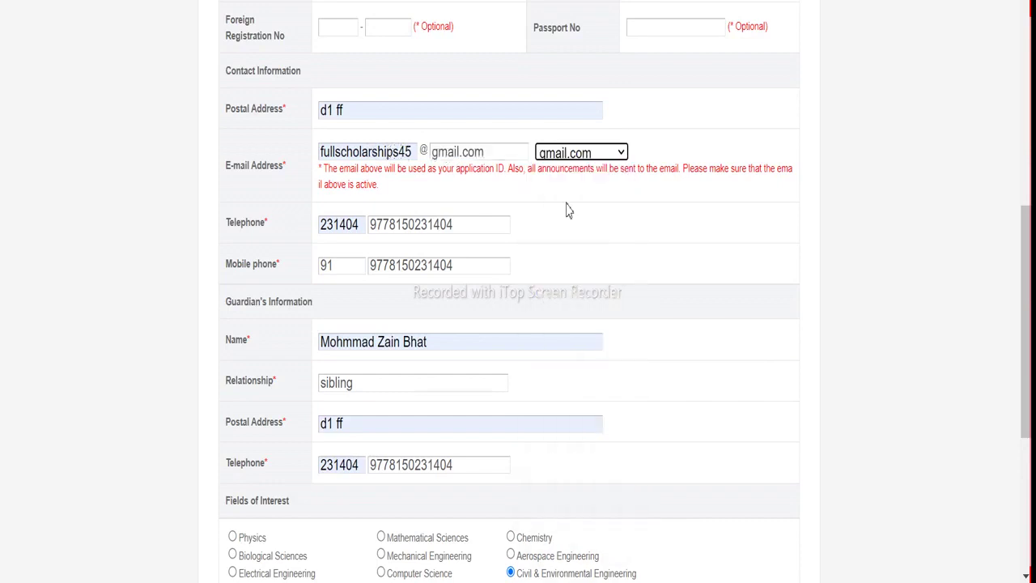
{"action": "scroll", "coordinate": [656, 400], "scroll_direction": "down", "scroll_amount": 5}
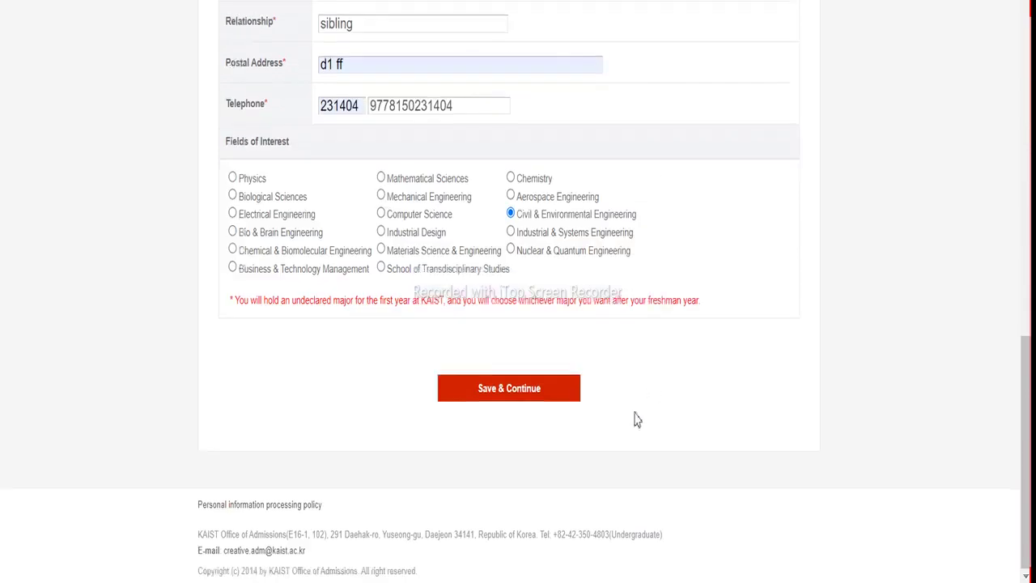
- Save Step 1 via Save & Continue, confirming the dialogs, to reach Step 2 High School Information
{"action": "left_click", "coordinate": [527, 393]}
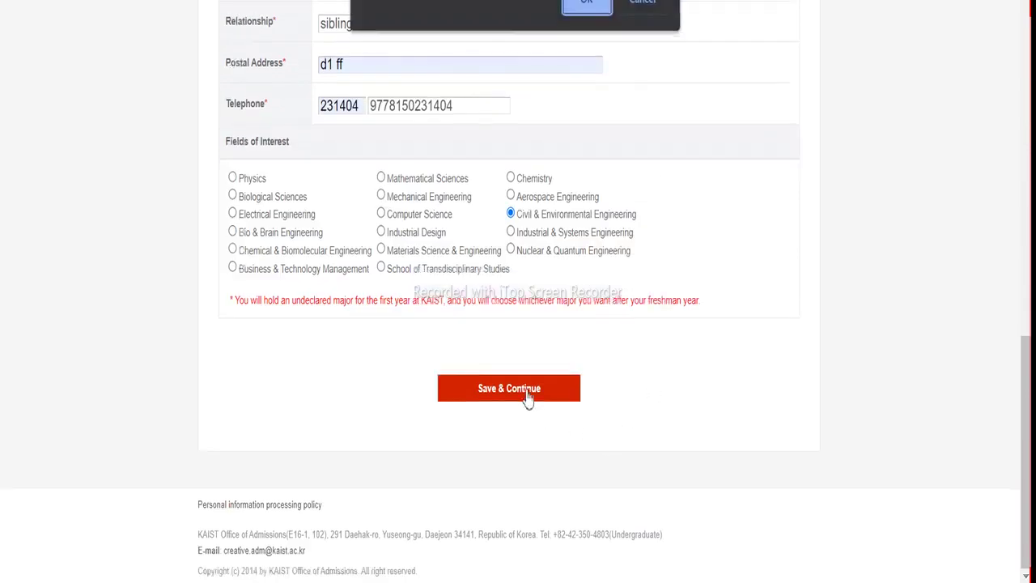
{"action": "left_click", "coordinate": [588, 8]}
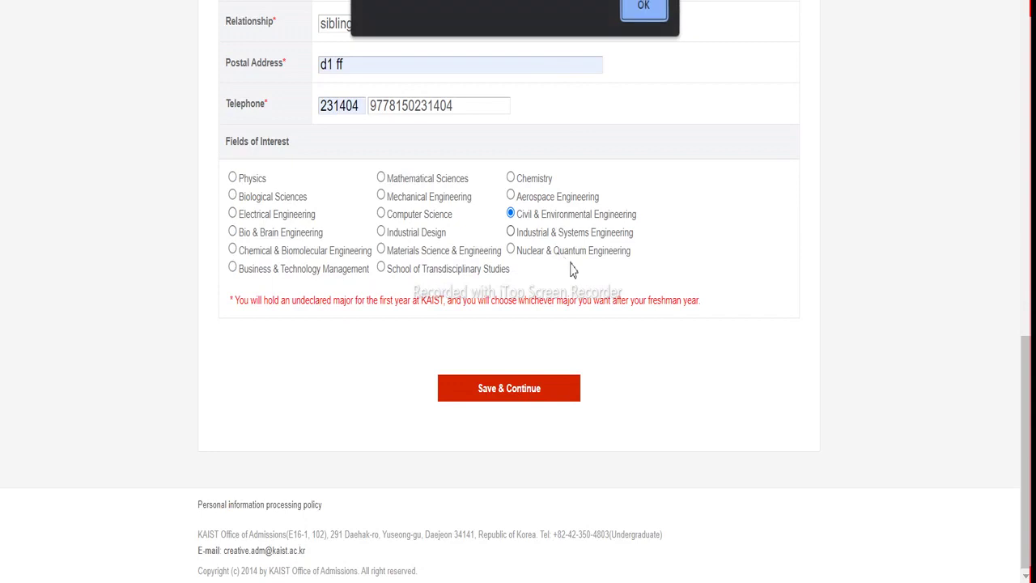
{"action": "left_click", "coordinate": [644, 7]}
{"action": "left_click", "coordinate": [510, 398]}
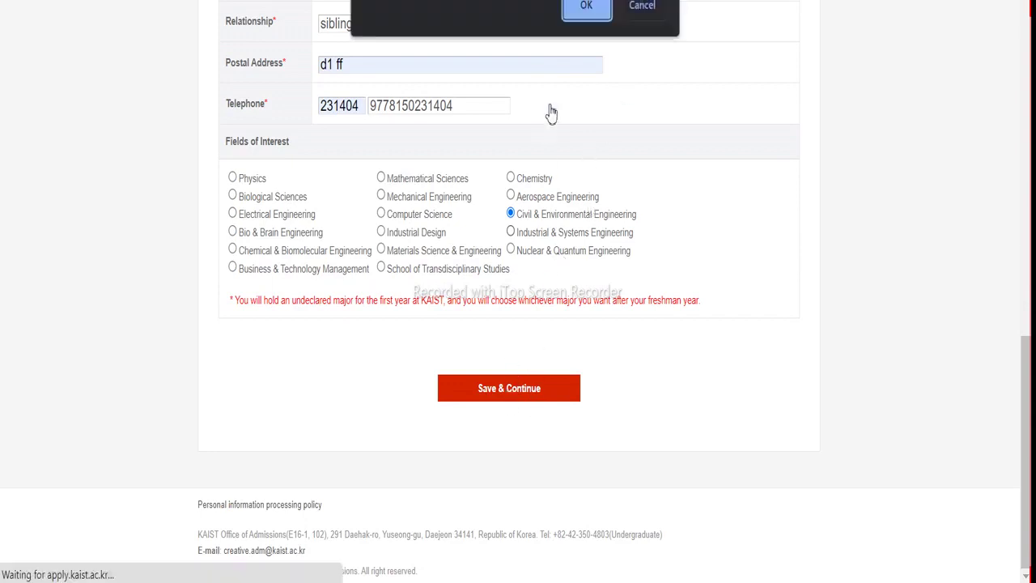
{"action": "left_click", "coordinate": [590, 6]}
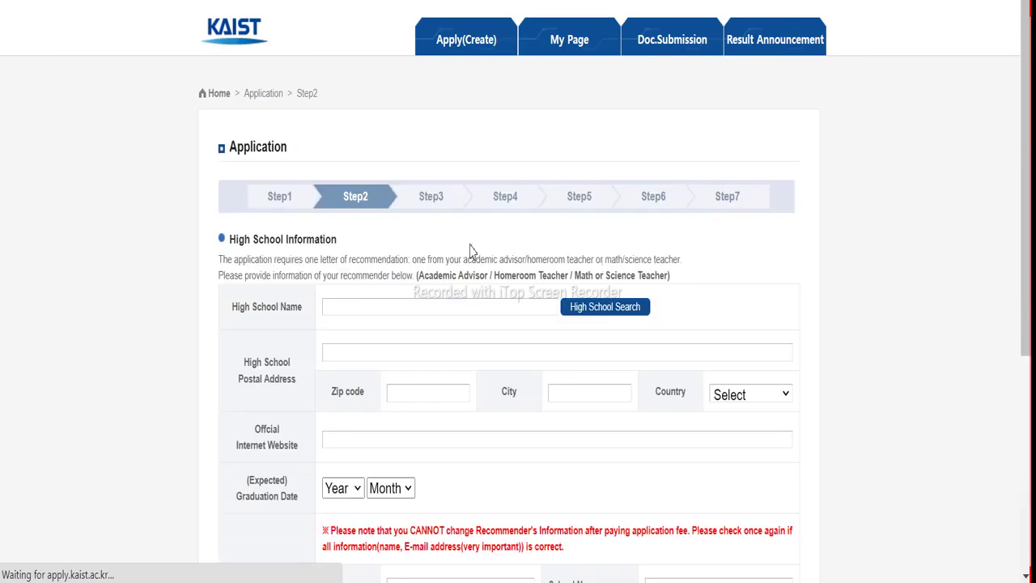
- Decline Chrome's Update password prompt with 'No thanks' on the blank Step 2 page
{"action": "scroll", "coordinate": [351, 208], "scroll_direction": "down", "scroll_amount": 1}
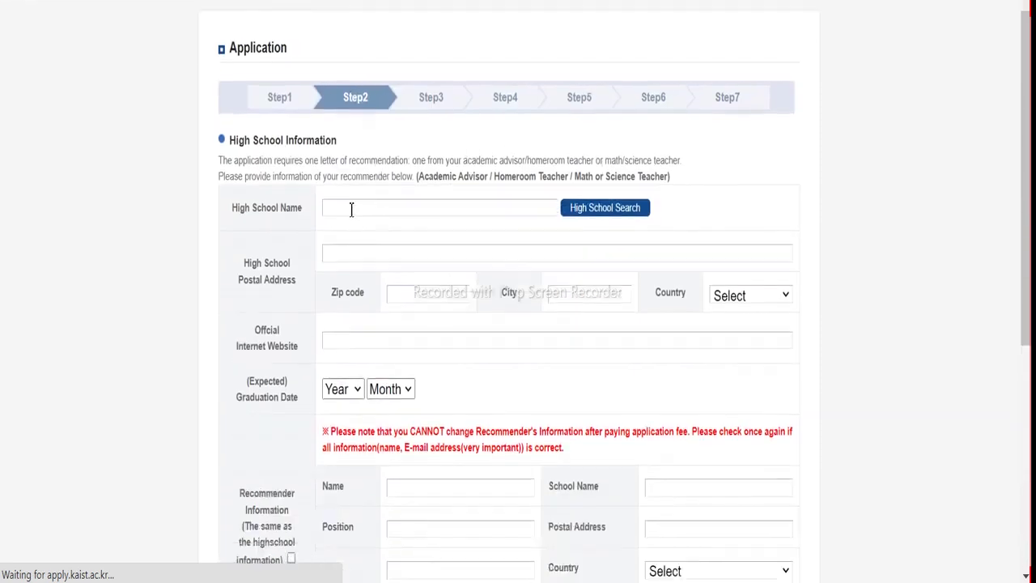
{"action": "scroll", "coordinate": [398, 247], "scroll_direction": "down", "scroll_amount": 1}
{"action": "scroll", "coordinate": [332, 363], "scroll_direction": "down", "scroll_amount": 3}
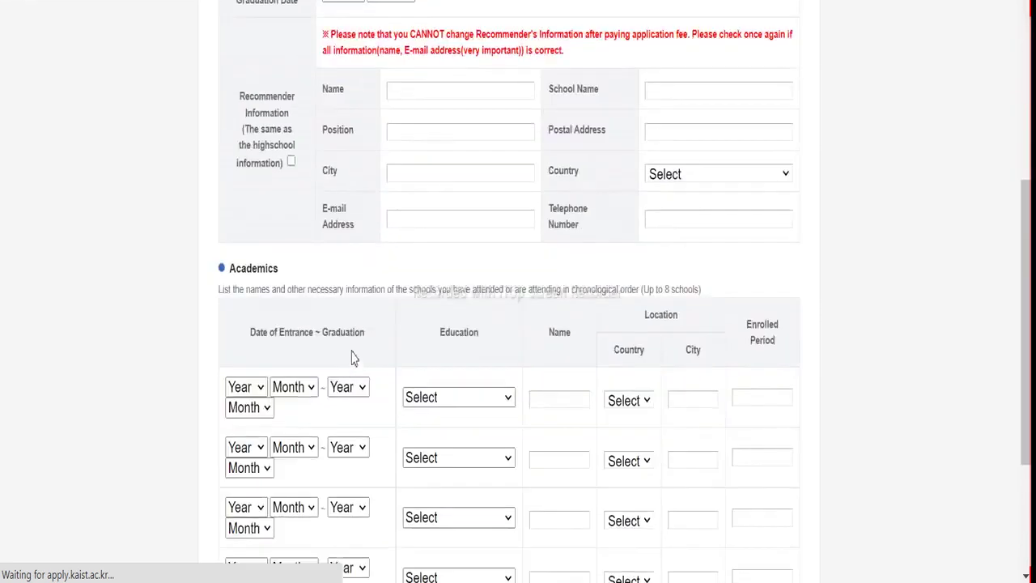
{"action": "scroll", "coordinate": [351, 359], "scroll_direction": "down", "scroll_amount": 2}
{"action": "scroll", "coordinate": [351, 347], "scroll_direction": "down", "scroll_amount": 2}
{"action": "scroll", "coordinate": [354, 346], "scroll_direction": "down", "scroll_amount": 5}
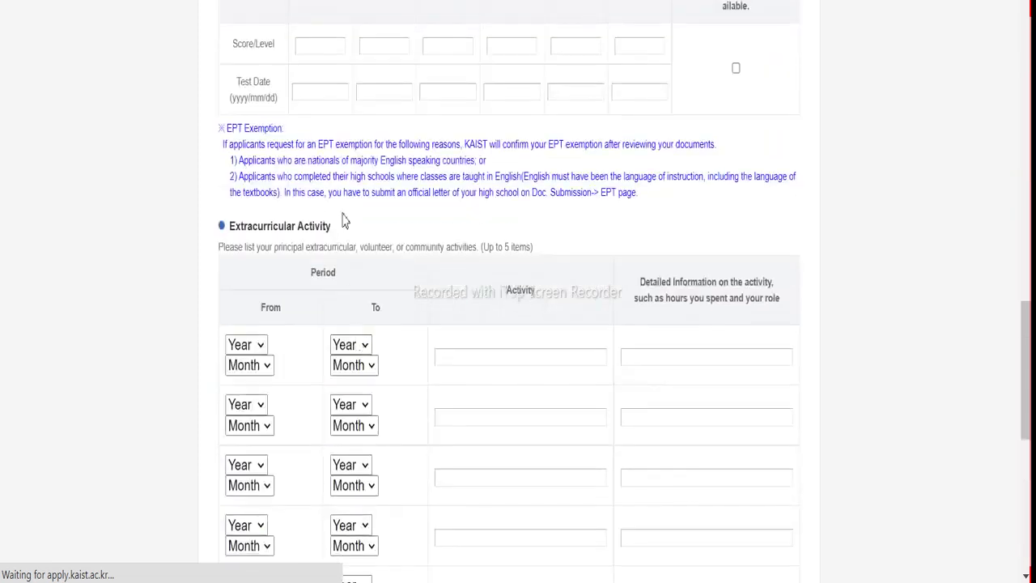
{"action": "scroll", "coordinate": [336, 207], "scroll_direction": "up", "scroll_amount": 3}
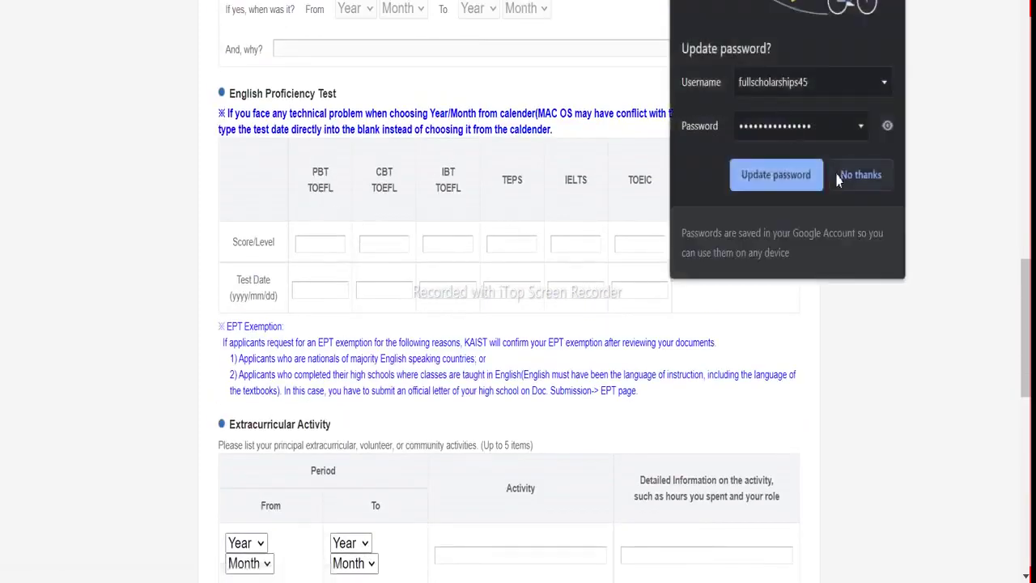
{"action": "left_click", "coordinate": [784, 185]}
- Leave Step 2 blank and advance to the Step 3 test scores page
{"action": "scroll", "coordinate": [365, 275], "scroll_direction": "down", "scroll_amount": 3}
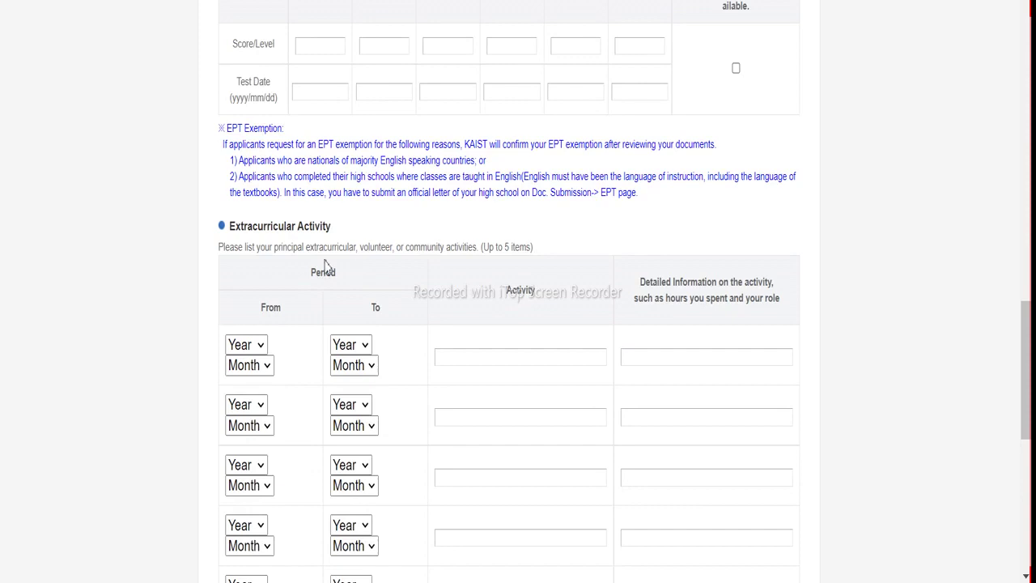
{"action": "scroll", "coordinate": [307, 259], "scroll_direction": "down", "scroll_amount": 2}
{"action": "scroll", "coordinate": [299, 247], "scroll_direction": "down", "scroll_amount": 3}
{"action": "scroll", "coordinate": [304, 243], "scroll_direction": "down", "scroll_amount": 1}
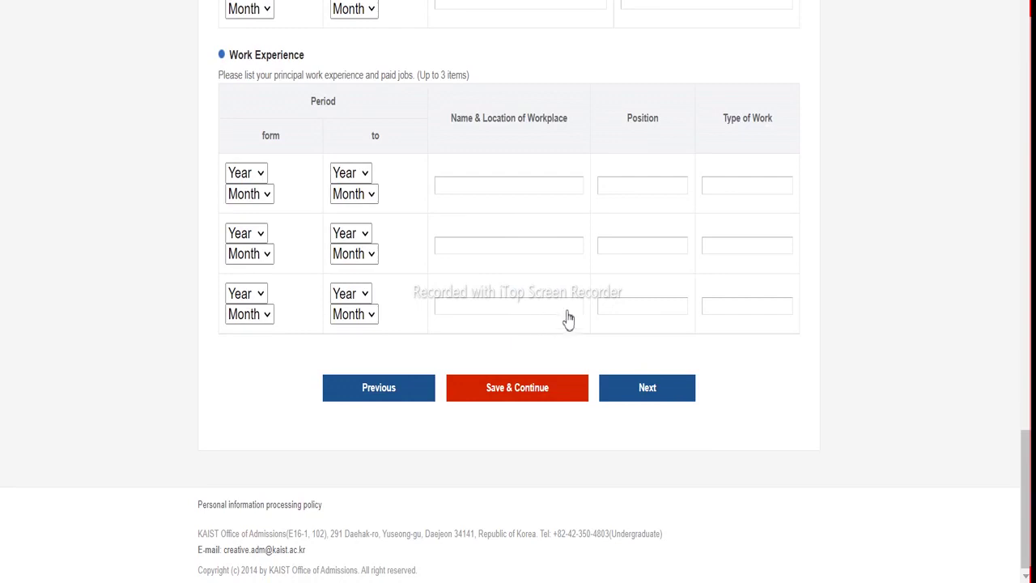
{"action": "scroll", "coordinate": [566, 318], "scroll_direction": "up", "scroll_amount": 2}
{"action": "key", "text": "Home"}
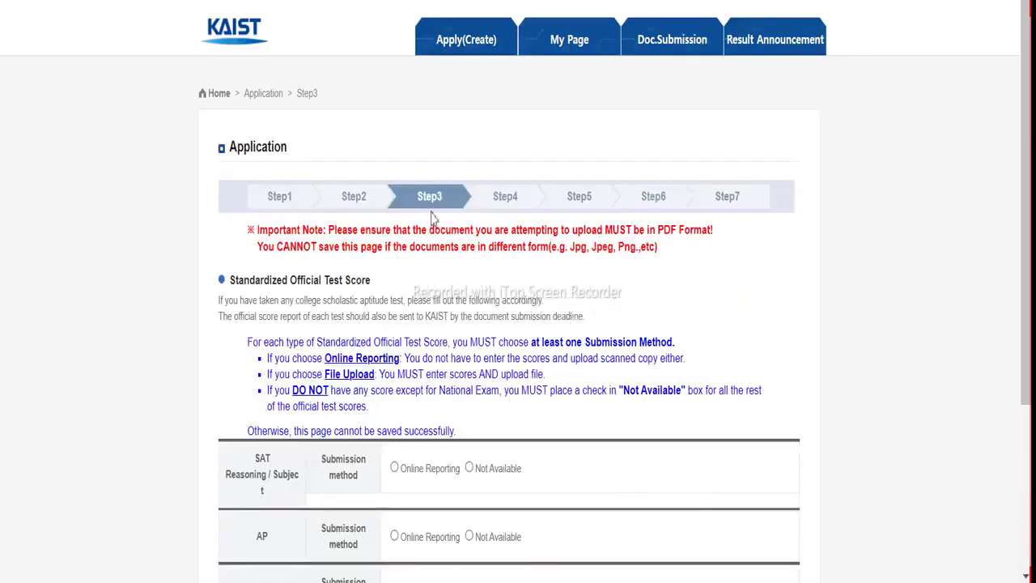
- Scroll through the blank Step 3 Standardized Official Test Score form to its end
{"action": "scroll", "coordinate": [361, 203], "scroll_direction": "down", "scroll_amount": 2}
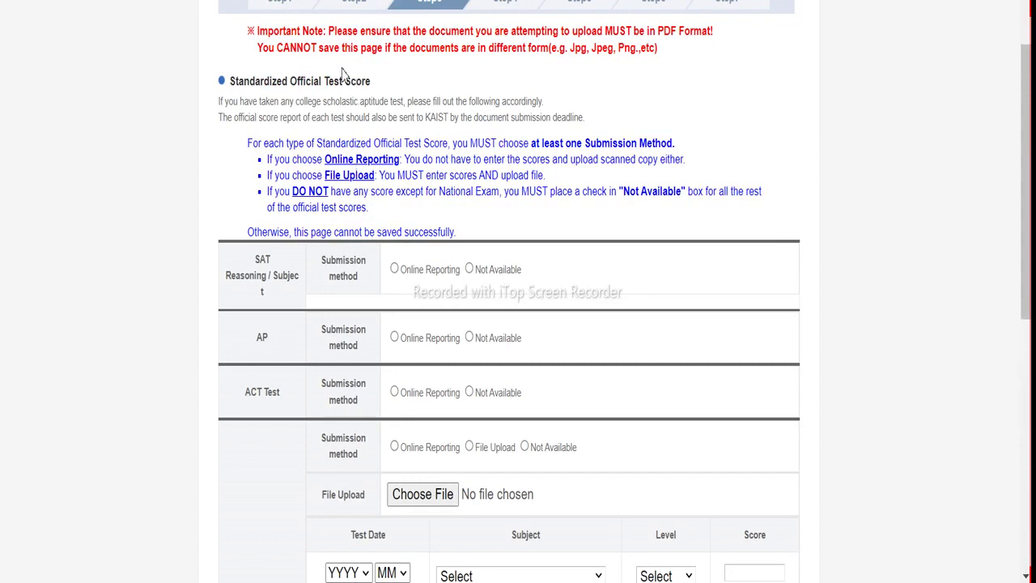
{"action": "scroll", "coordinate": [354, 122], "scroll_direction": "down", "scroll_amount": 2}
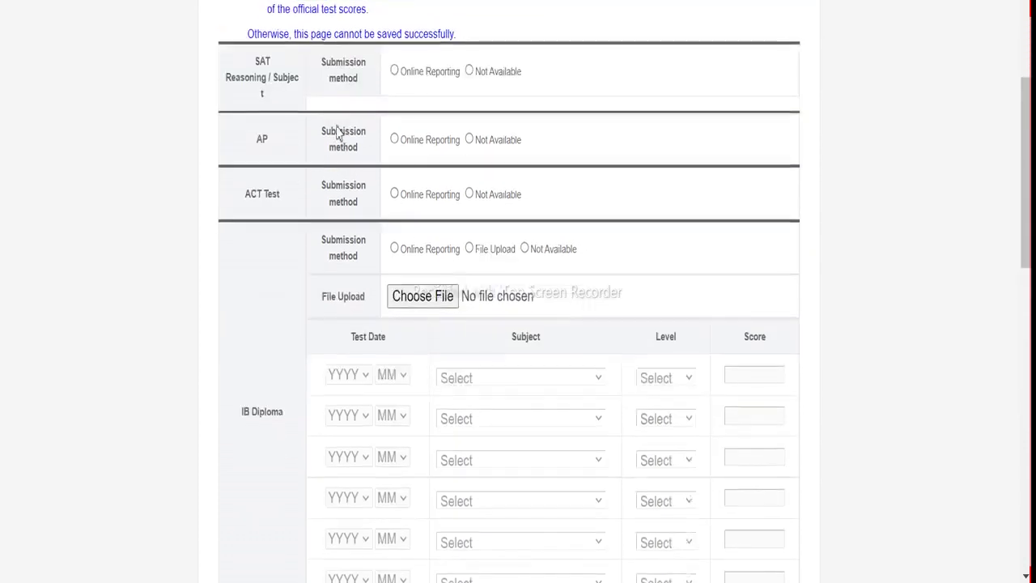
{"action": "scroll", "coordinate": [394, 189], "scroll_direction": "down", "scroll_amount": 3}
{"action": "scroll", "coordinate": [481, 169], "scroll_direction": "down", "scroll_amount": 3}
{"action": "scroll", "coordinate": [480, 173], "scroll_direction": "down", "scroll_amount": 3}
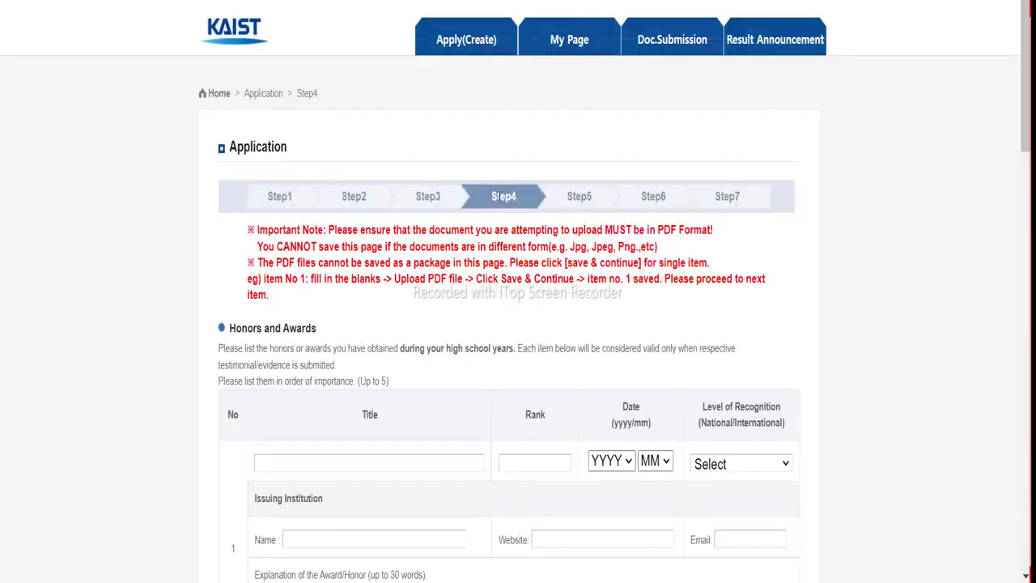
- Leave Step 4 Honors and Awards blank and go on to the Step 5 essay page
{"action": "scroll", "coordinate": [466, 230], "scroll_direction": "down", "scroll_amount": 1}
{"action": "scroll", "coordinate": [458, 243], "scroll_direction": "down", "scroll_amount": 2}
{"action": "scroll", "coordinate": [555, 268], "scroll_direction": "down", "scroll_amount": 3}
{"action": "scroll", "coordinate": [646, 456], "scroll_direction": "down", "scroll_amount": 5}
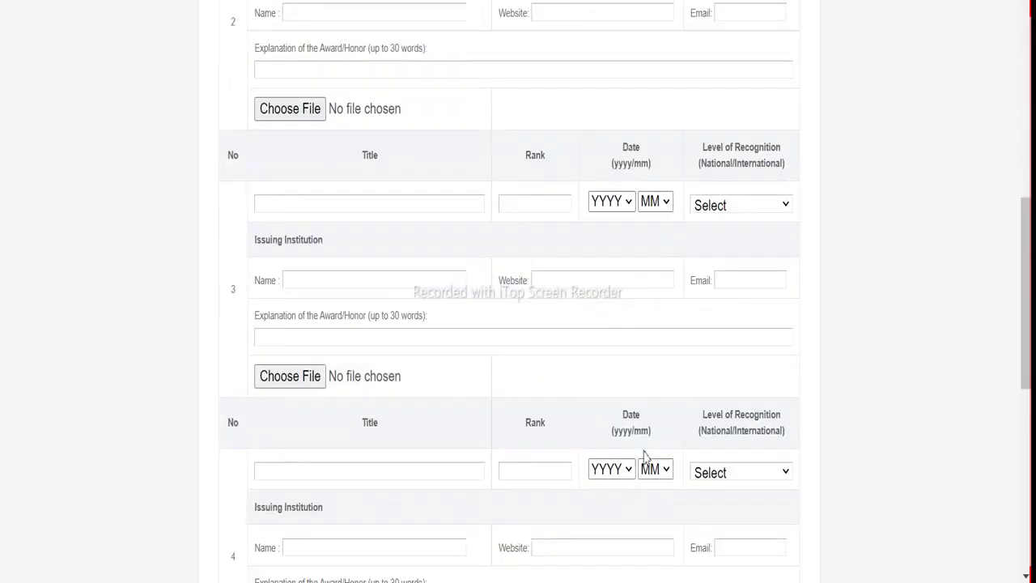
{"action": "scroll", "coordinate": [645, 456], "scroll_direction": "down", "scroll_amount": 5}
{"action": "scroll", "coordinate": [640, 461], "scroll_direction": "down", "scroll_amount": 3}
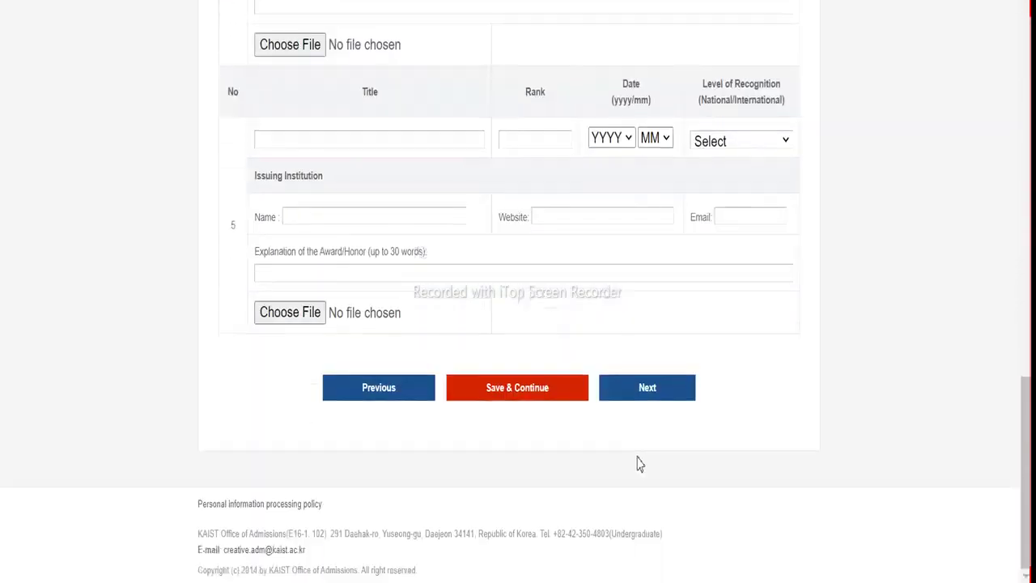
{"action": "left_click", "coordinate": [634, 396]}
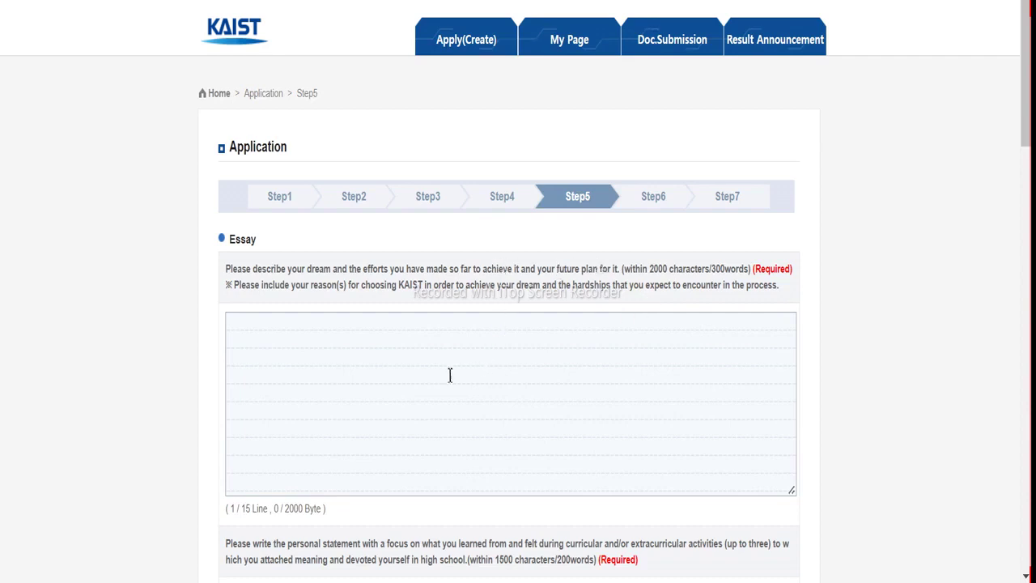
- Tick the accuracy certification and recommendation-letter non-disclosure agreements, then advance to Step 6
{"action": "scroll", "coordinate": [410, 372], "scroll_direction": "down", "scroll_amount": 1}
{"action": "scroll", "coordinate": [410, 371], "scroll_direction": "down", "scroll_amount": 5}
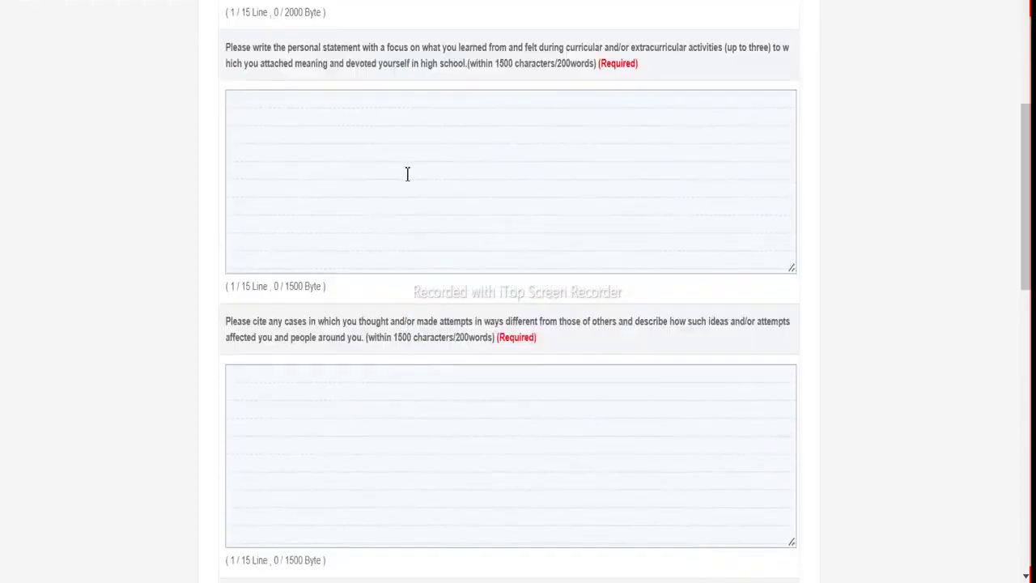
{"action": "scroll", "coordinate": [409, 201], "scroll_direction": "down", "scroll_amount": 3}
{"action": "scroll", "coordinate": [409, 208], "scroll_direction": "down", "scroll_amount": 4}
{"action": "scroll", "coordinate": [411, 213], "scroll_direction": "down", "scroll_amount": 4}
{"action": "scroll", "coordinate": [639, 275], "scroll_direction": "down", "scroll_amount": 1}
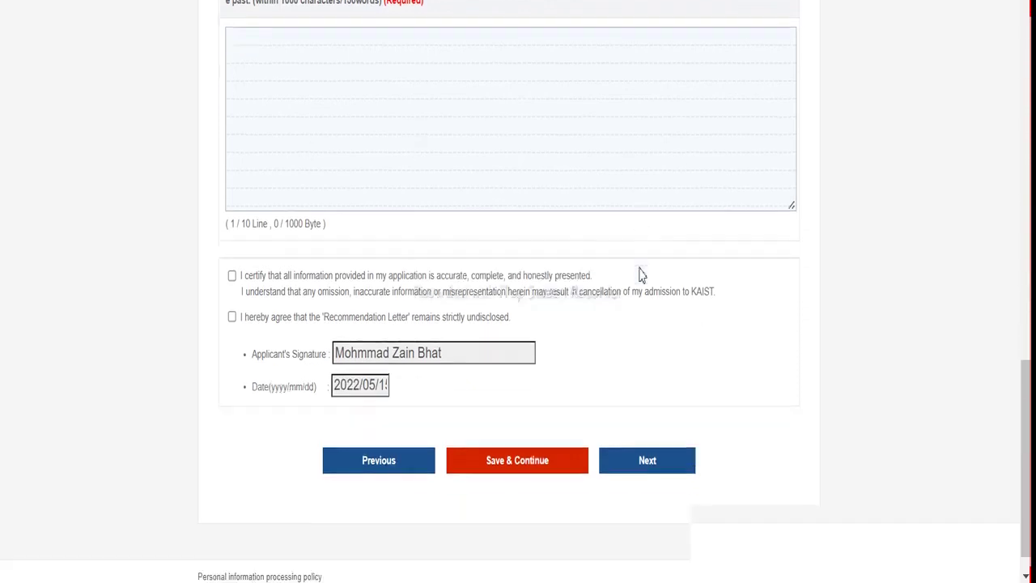
{"action": "scroll", "coordinate": [639, 275], "scroll_direction": "down", "scroll_amount": 1}
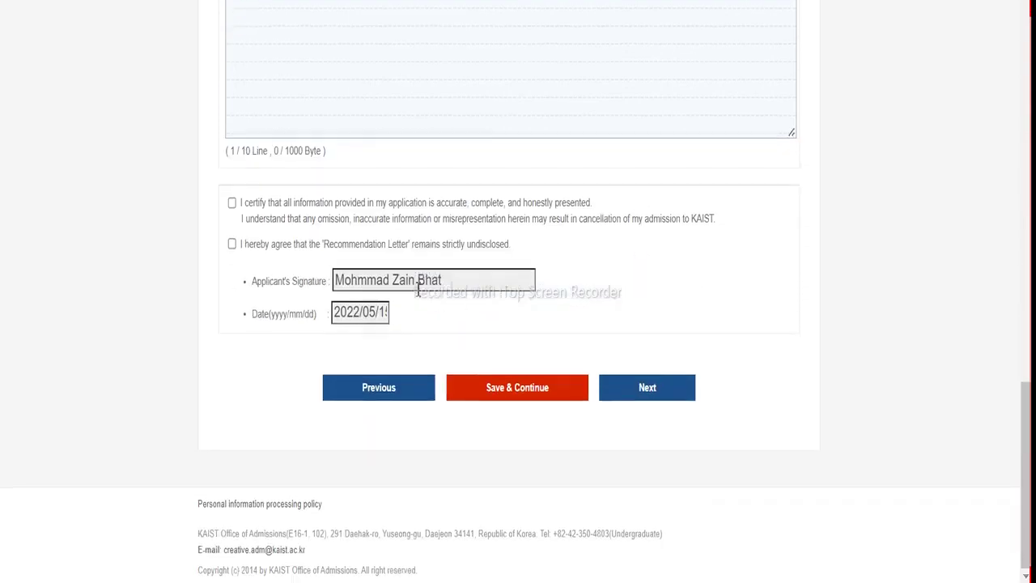
{"action": "left_click", "coordinate": [231, 245]}
{"action": "left_click", "coordinate": [232, 203]}
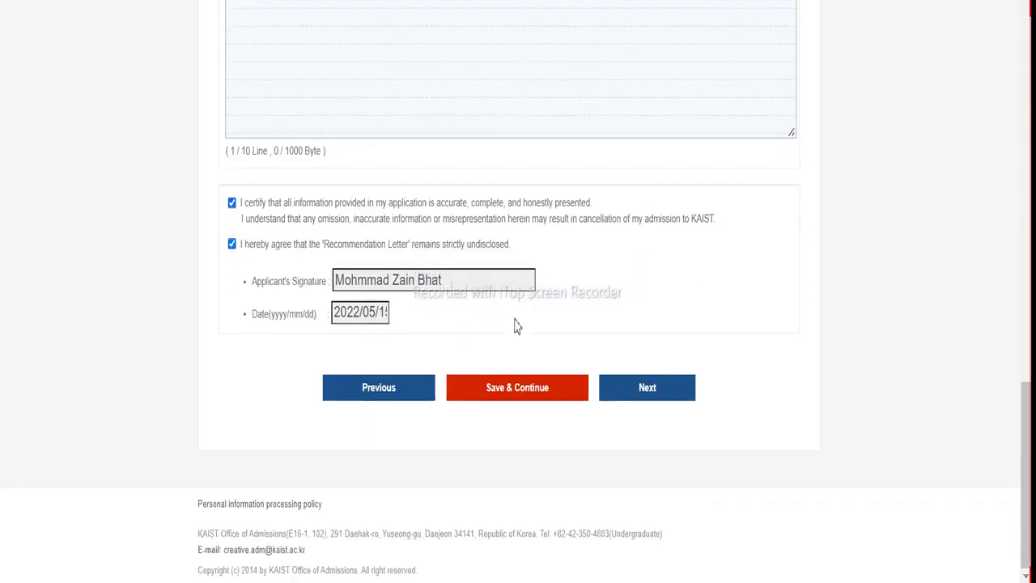
{"action": "left_click", "coordinate": [629, 400]}
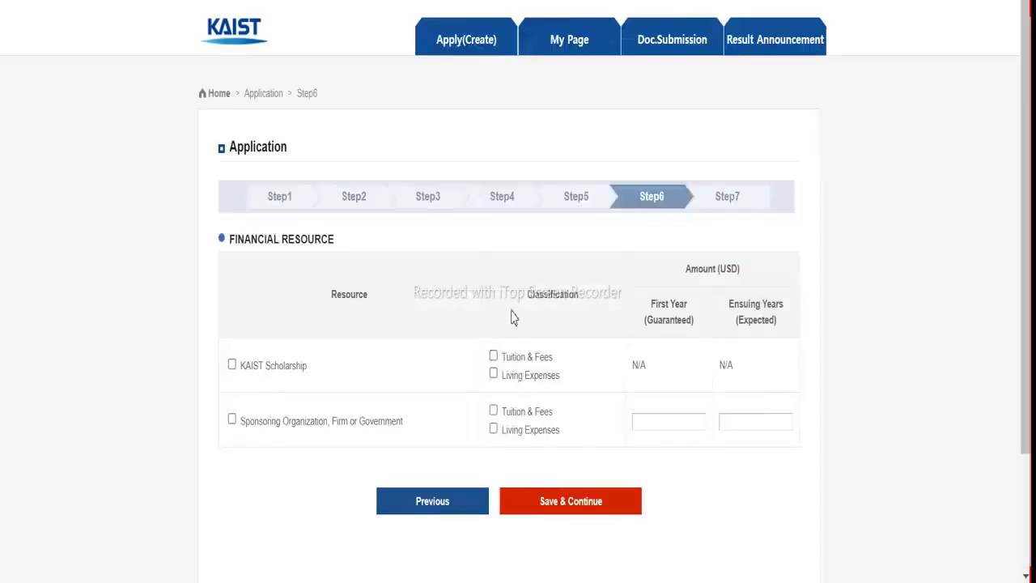
- Tick KAIST Scholarship for tuition and living expenses as the financial resource
{"action": "scroll", "coordinate": [453, 261], "scroll_direction": "down", "scroll_amount": 2}
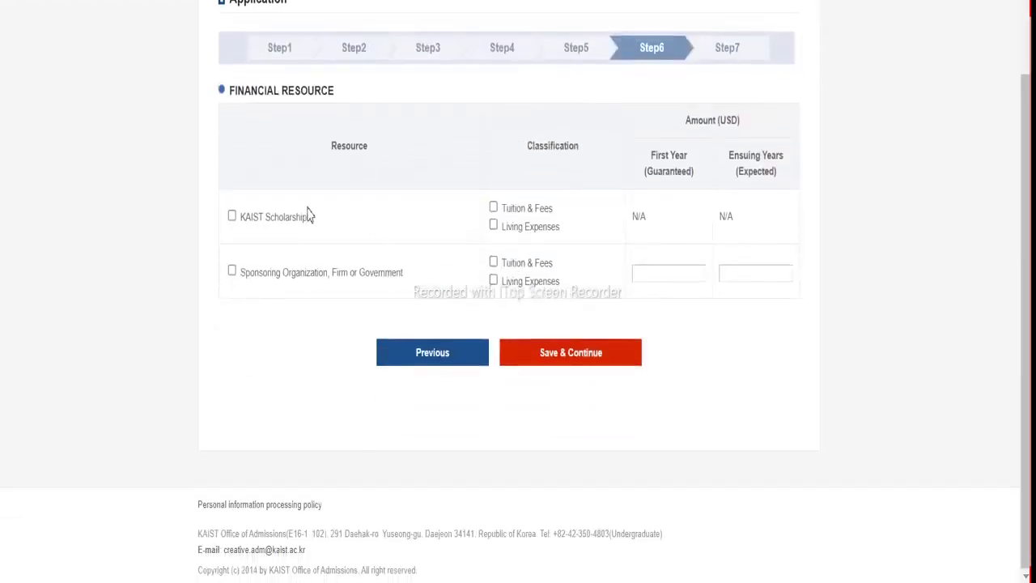
{"action": "left_click", "coordinate": [231, 216]}
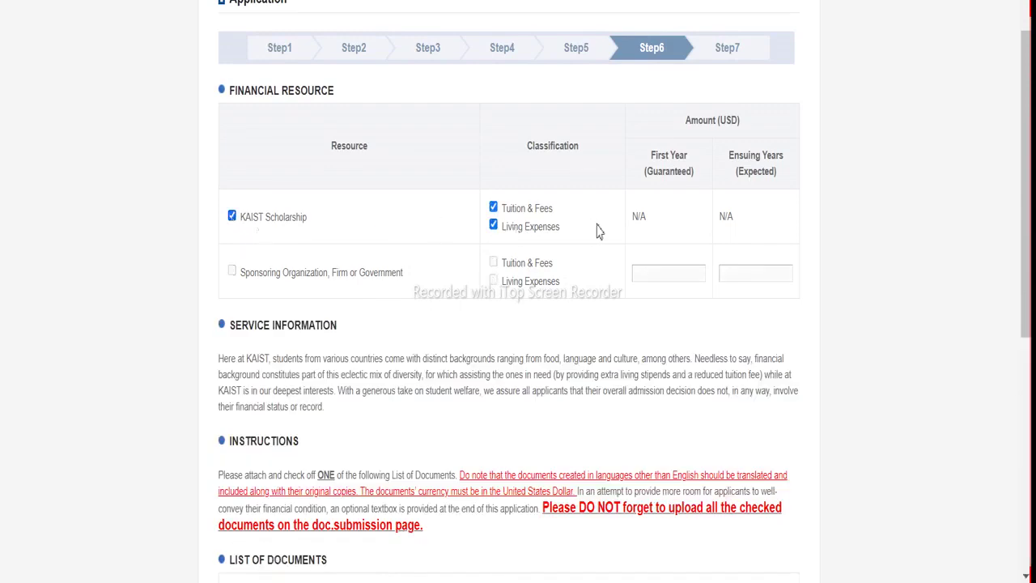
{"action": "scroll", "coordinate": [613, 275], "scroll_direction": "down", "scroll_amount": 1}
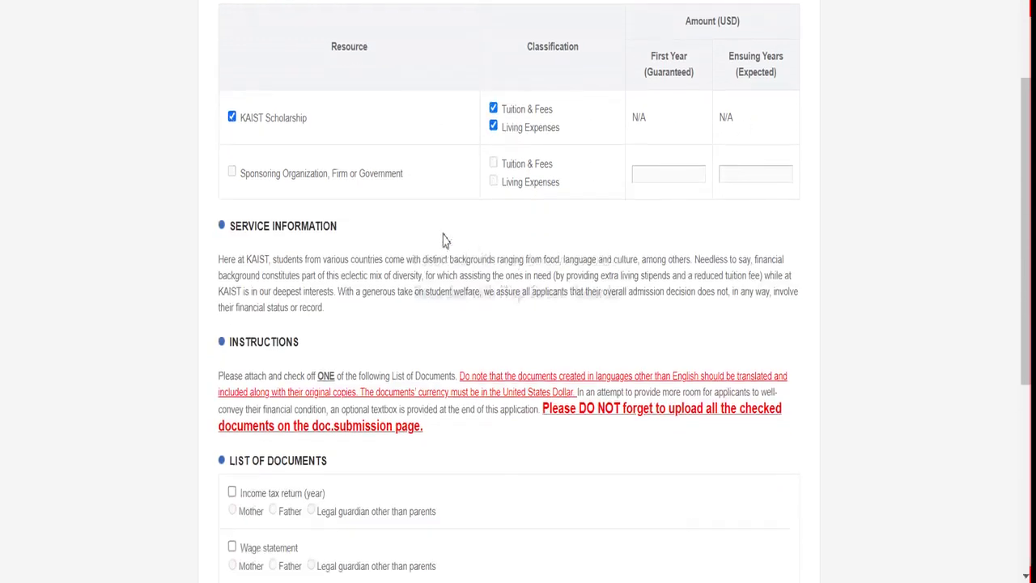
{"action": "scroll", "coordinate": [479, 261], "scroll_direction": "up", "scroll_amount": 2}
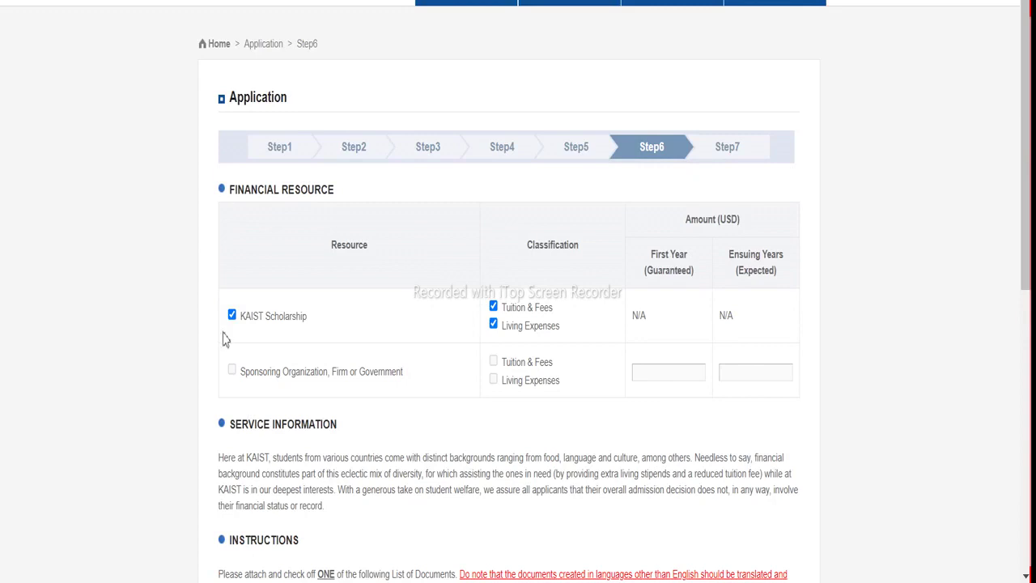
- Save Step 6 with Save & Continue and acknowledge the confirmation alert
{"action": "scroll", "coordinate": [562, 386], "scroll_direction": "down", "scroll_amount": 4}
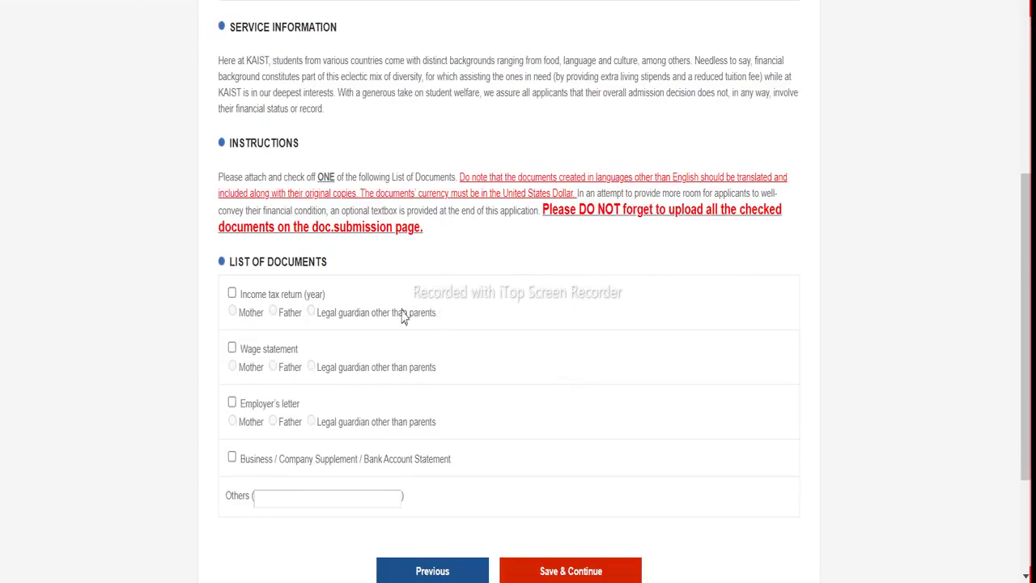
{"action": "scroll", "coordinate": [241, 312], "scroll_direction": "down", "scroll_amount": 2}
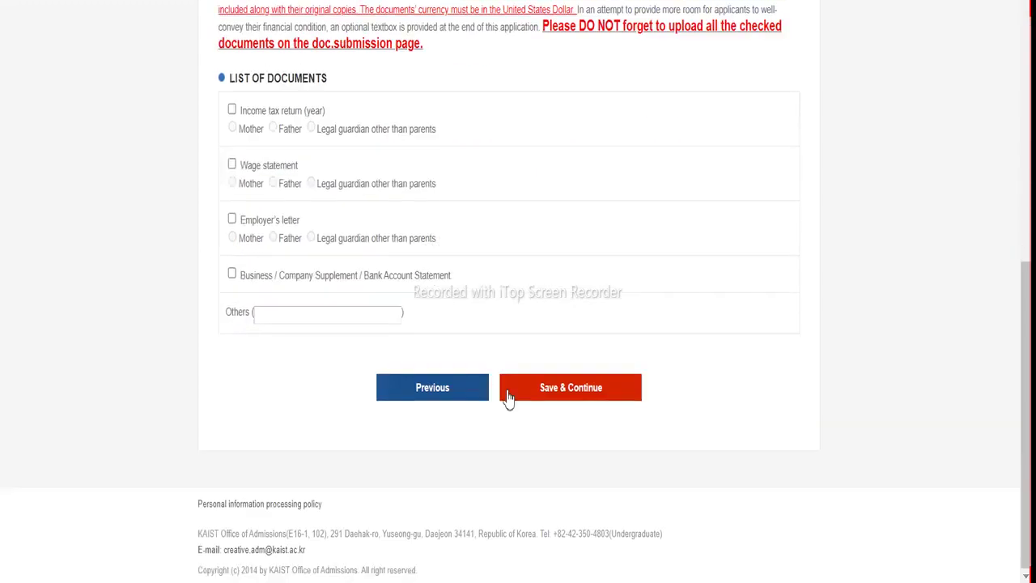
{"action": "left_click", "coordinate": [556, 386]}
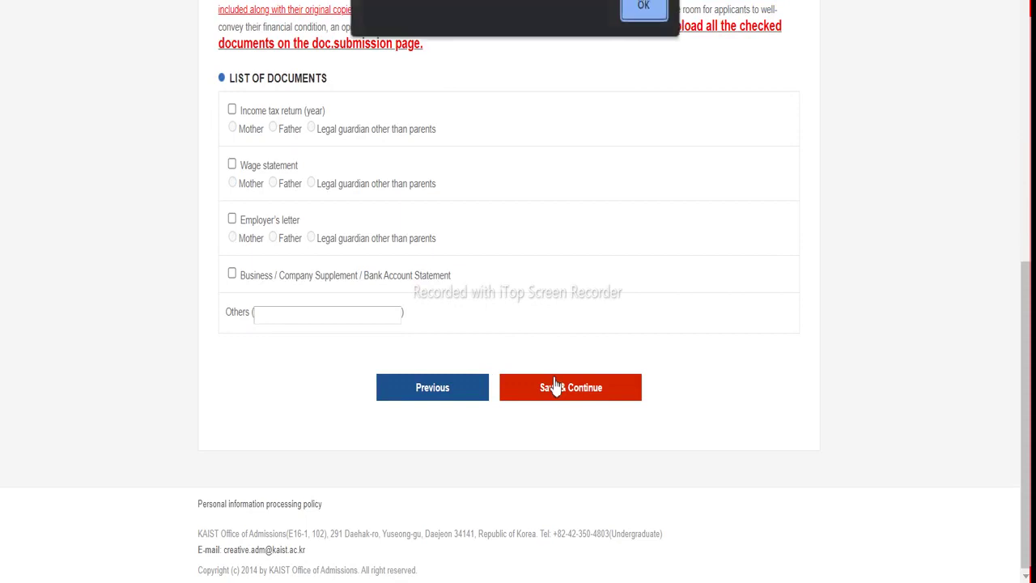
{"action": "left_click", "coordinate": [657, 6]}
{"action": "scroll", "coordinate": [608, 201], "scroll_direction": "up", "scroll_amount": 4}
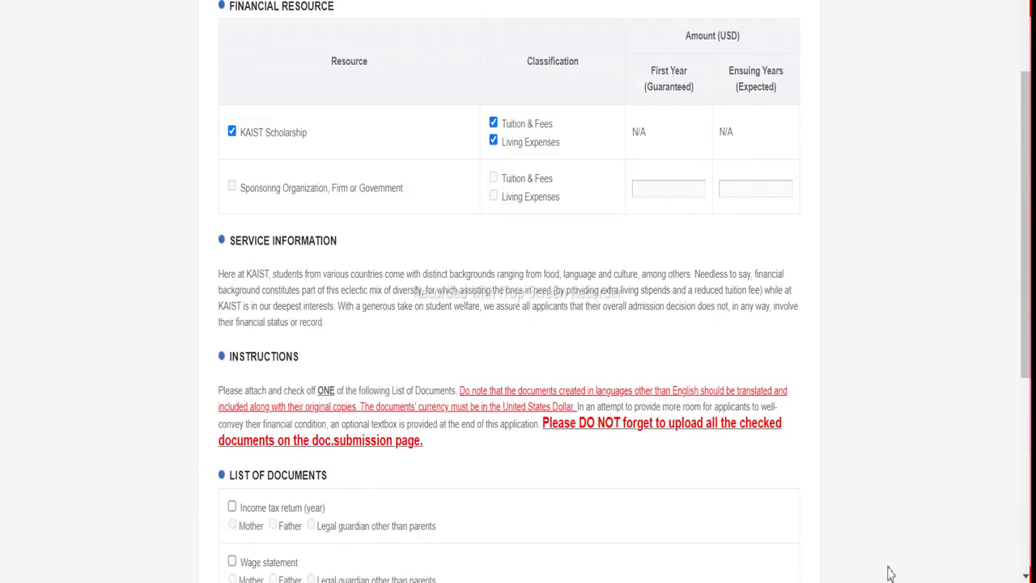
{"action": "scroll", "coordinate": [477, 243], "scroll_direction": "up", "scroll_amount": 3}
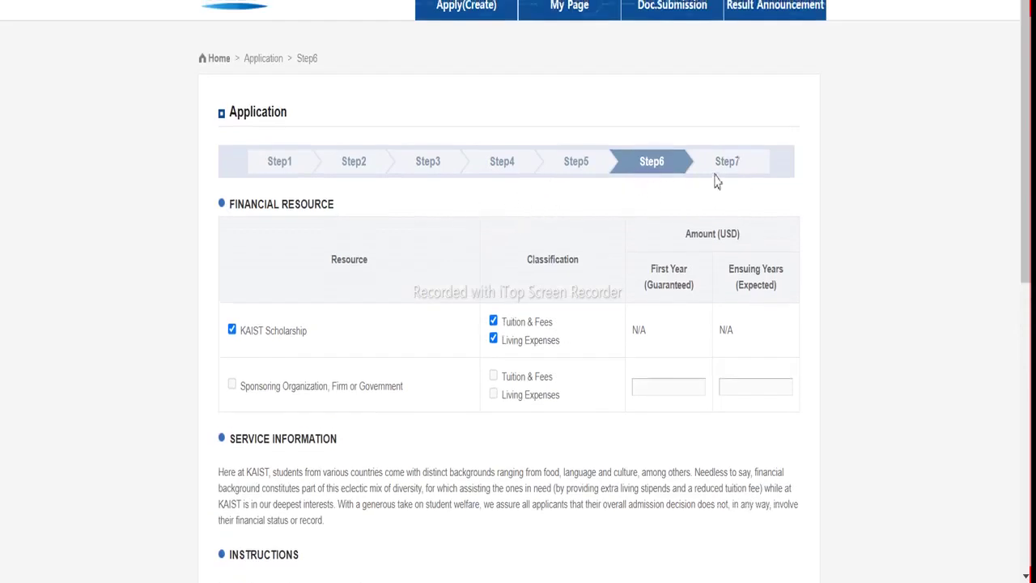
- Scroll through the Full Scholarships KAIST scholarship article page
{"action": "scroll", "coordinate": [475, 306], "scroll_direction": "up", "scroll_amount": 1}
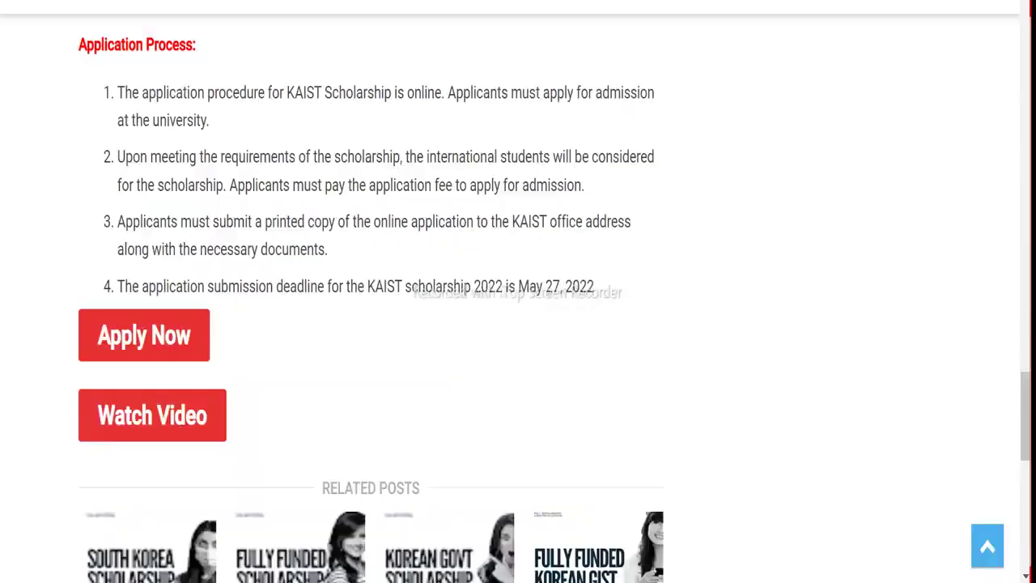
{"action": "scroll", "coordinate": [276, 144], "scroll_direction": "up", "scroll_amount": 5}
{"action": "scroll", "coordinate": [280, 143], "scroll_direction": "up", "scroll_amount": 5}
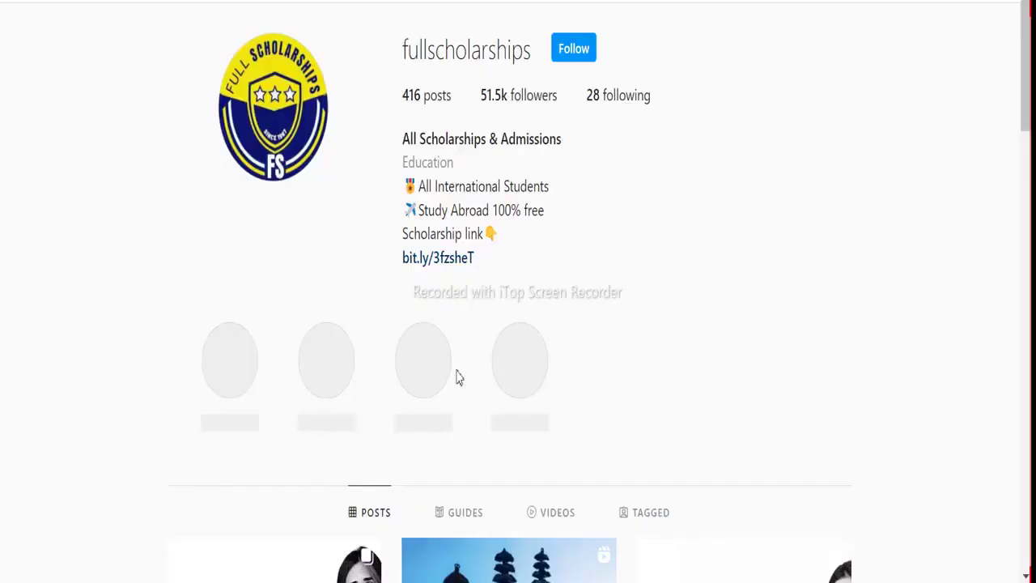
{"action": "scroll", "coordinate": [456, 377], "scroll_direction": "down", "scroll_amount": 4}
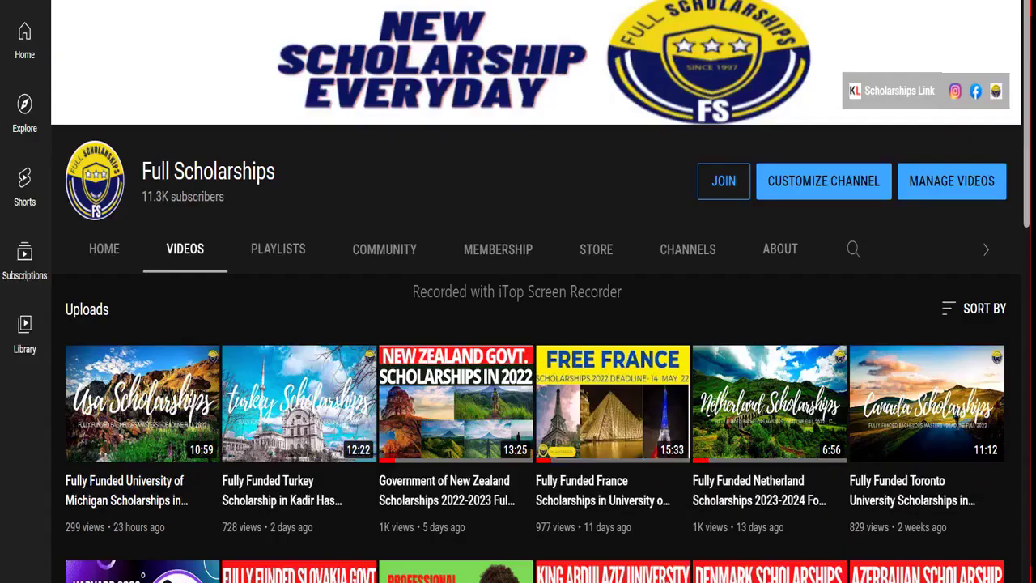